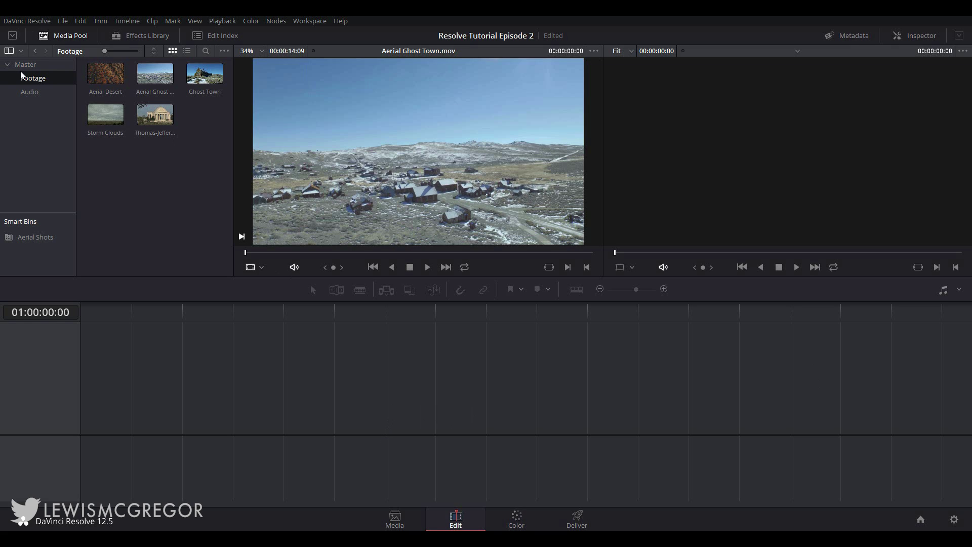
- Mute the Aerial Ghost Town clip, play and stop it, then scrub back to its first frame
click(295, 269)
click(427, 267)
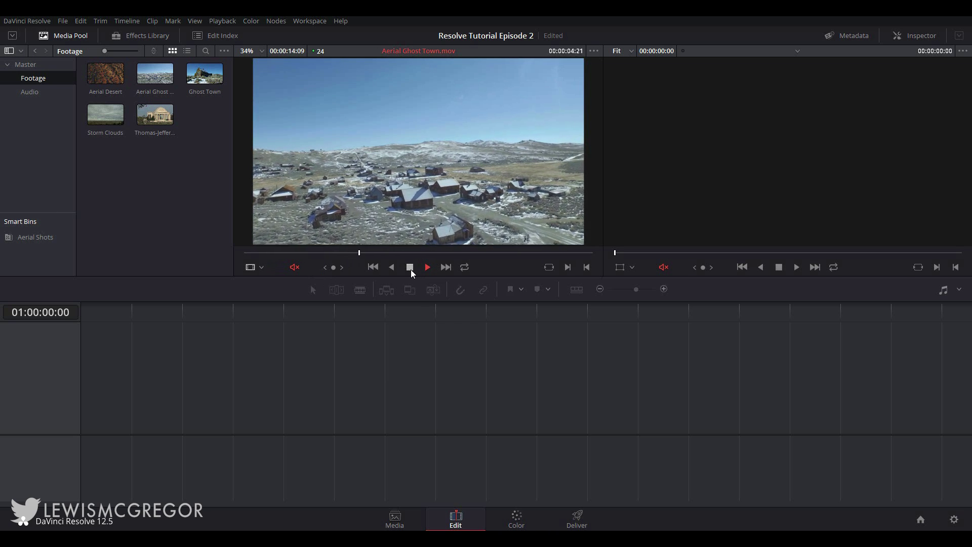
click(410, 269)
drag(367, 253, 238, 253)
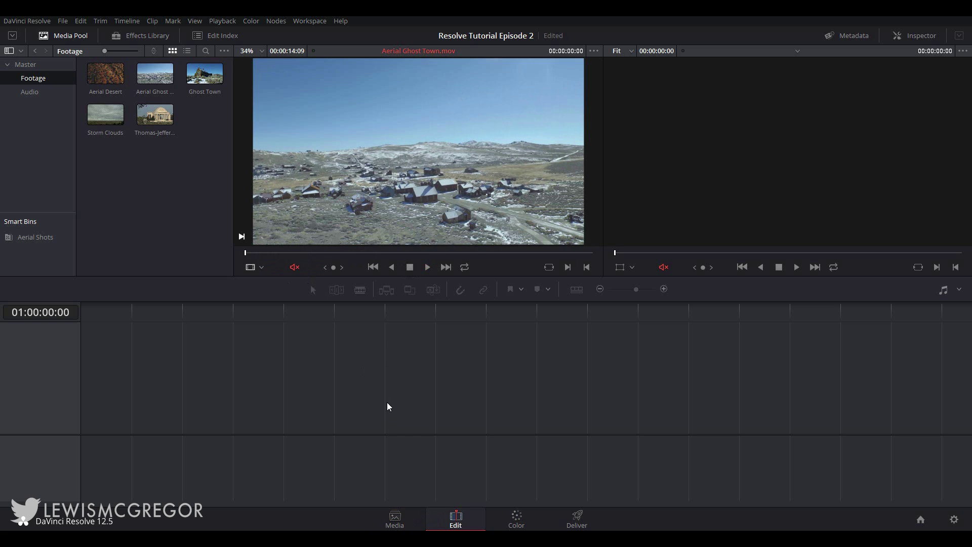
click(133, 172)
- Enlarge the Media Pool thumbnails and browse the Audio, Aerial Shots and Footage bins
click(93, 91)
mouse_move(105, 52)
mouse_down()
mouse_move(141, 50)
mouse_move(105, 51)
mouse_move(115, 50)
mouse_up()
click(41, 92)
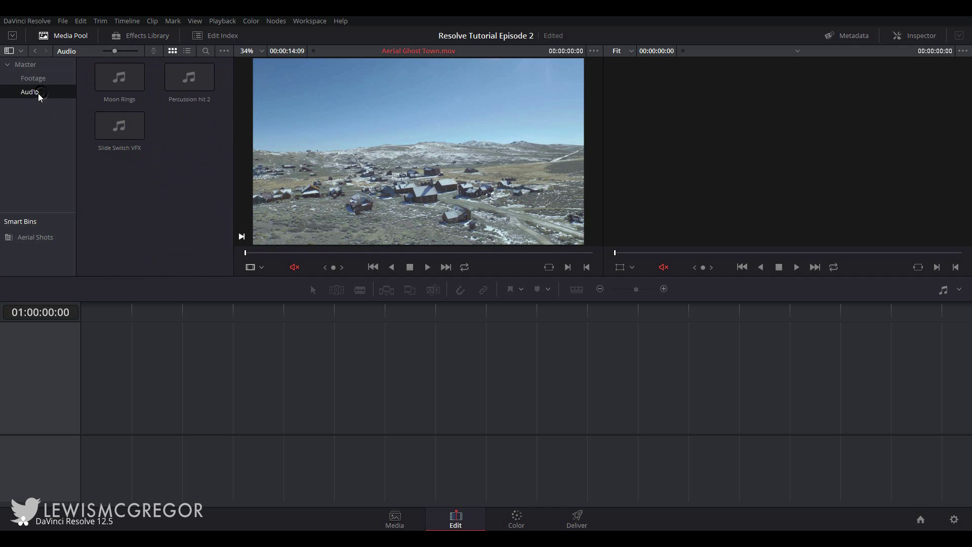
click(29, 64)
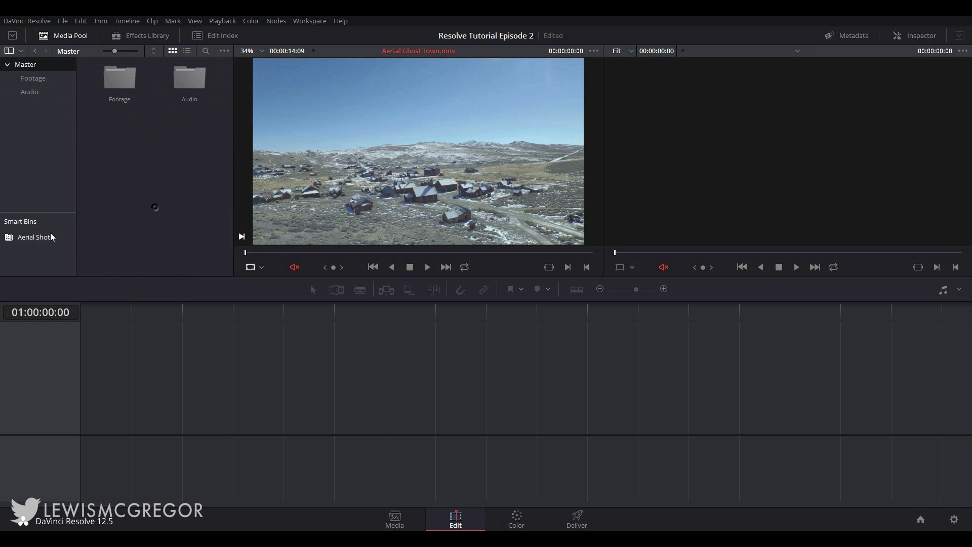
click(52, 237)
click(31, 67)
click(37, 80)
click(37, 90)
click(40, 77)
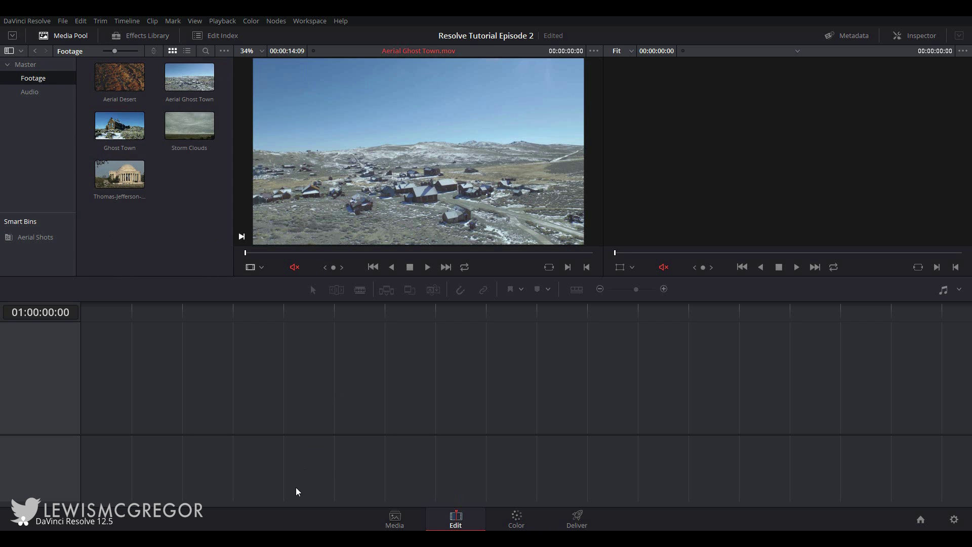
- Import the Graphics file from the Footage folder on disk into the Footage bin and preview it
click(394, 517)
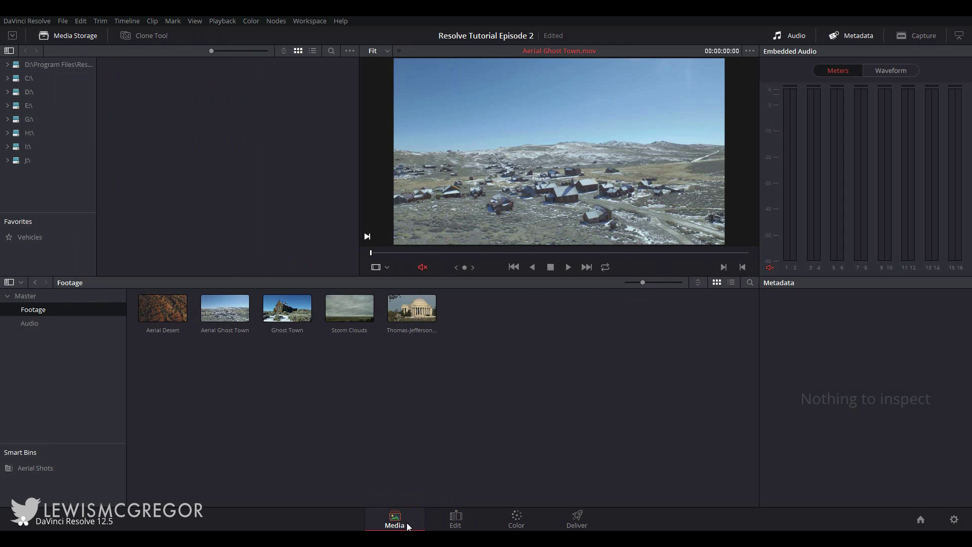
click(455, 521)
key(alt+Tab)
drag(732, 286, 185, 222)
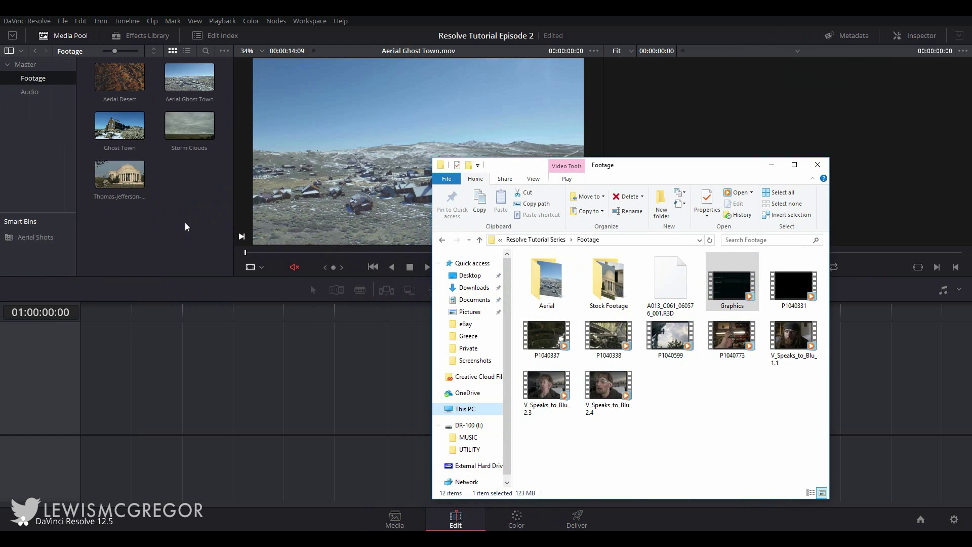
click(817, 166)
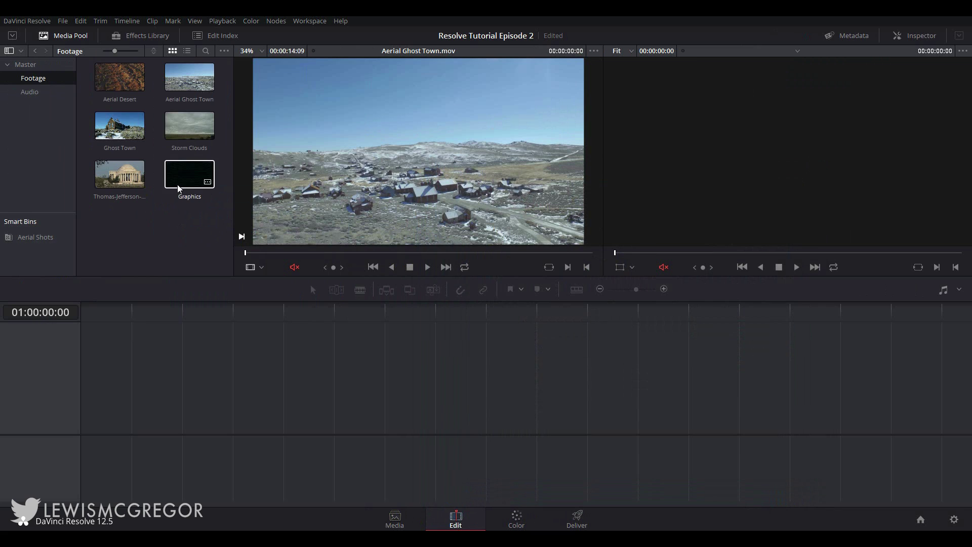
click(181, 187)
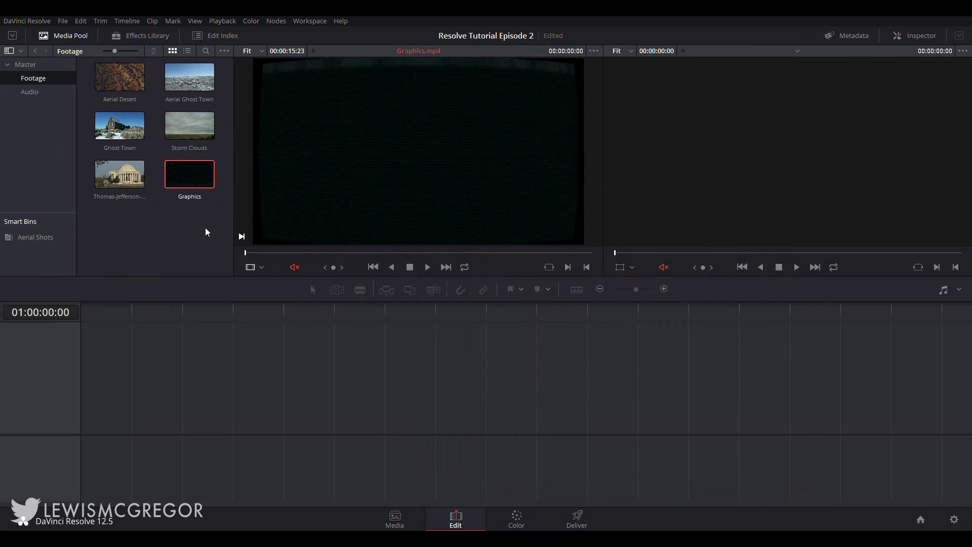
click(155, 228)
- Play the Ghost Town clip in the source viewer, then stop it
click(120, 134)
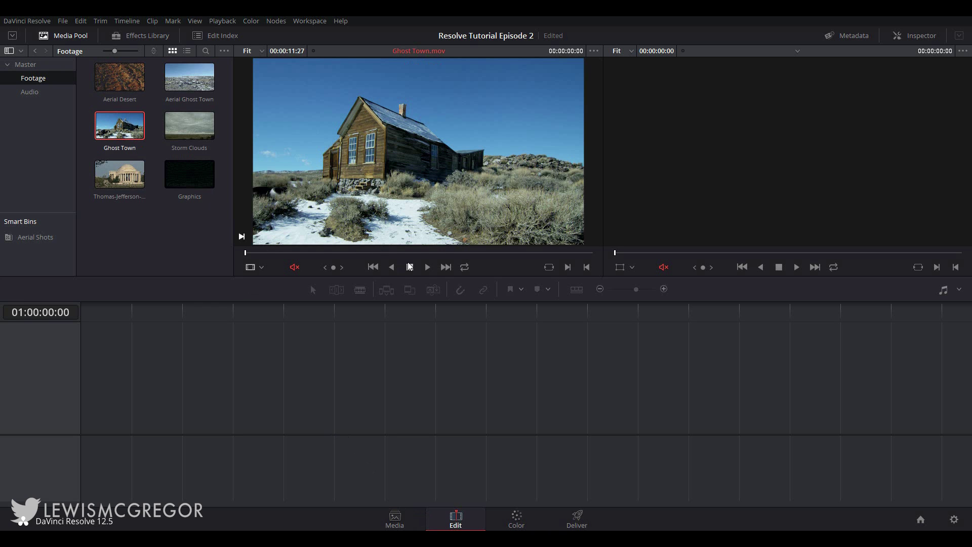
click(428, 267)
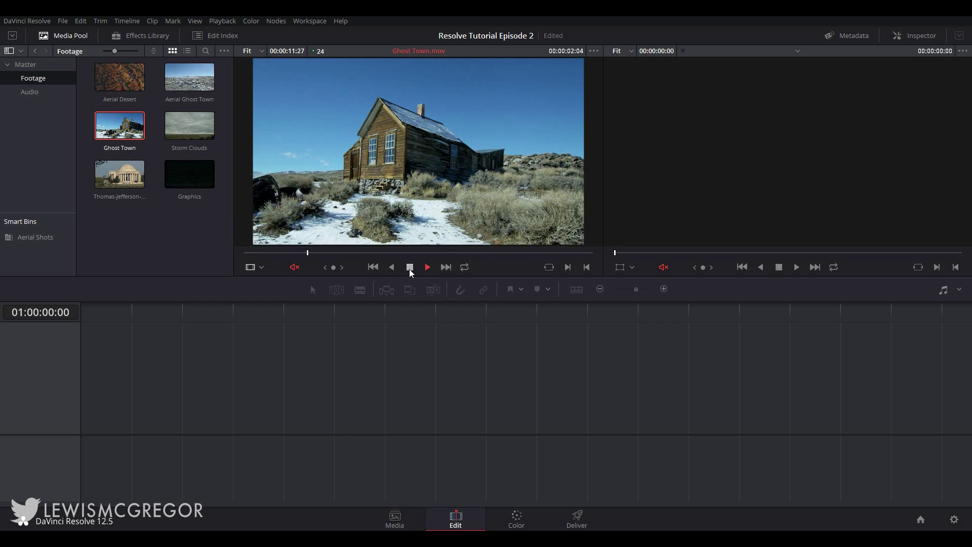
click(409, 267)
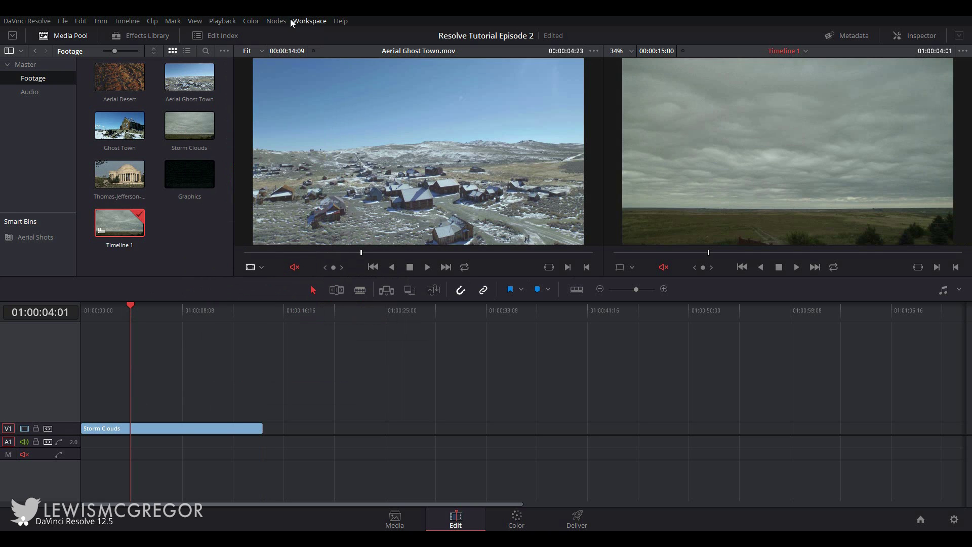
- Turn on safe-area guides for the timeline viewer from the View menu
click(221, 21)
mouse_move(197, 21)
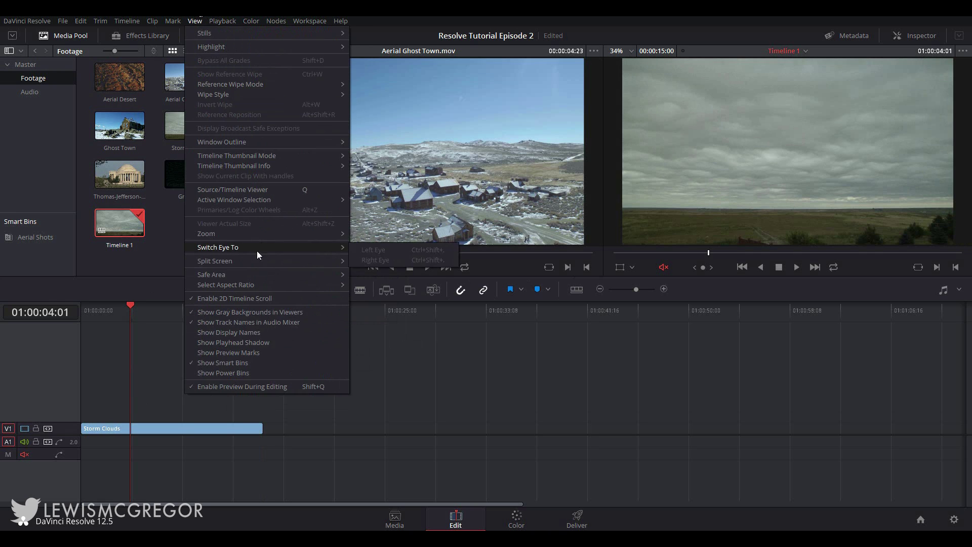
mouse_move(283, 274)
click(361, 276)
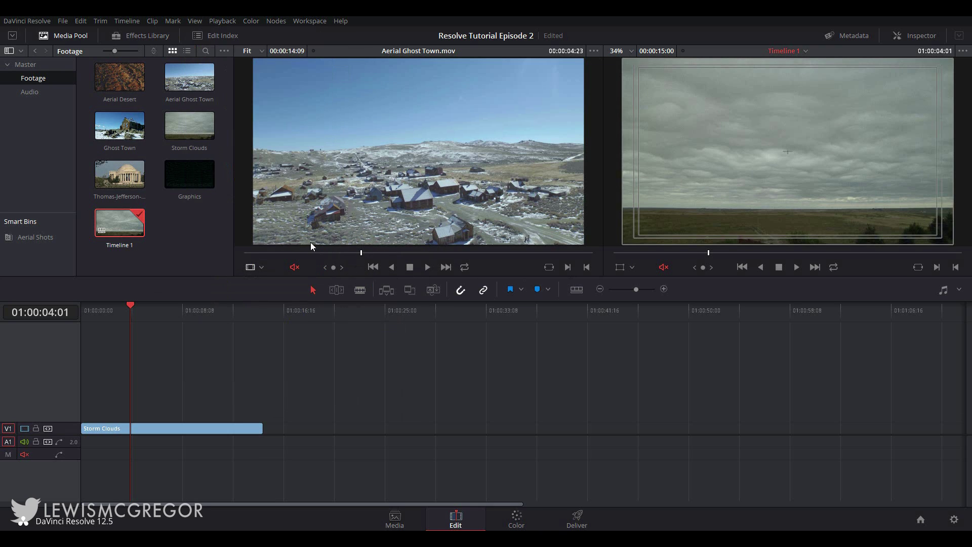
click(187, 21)
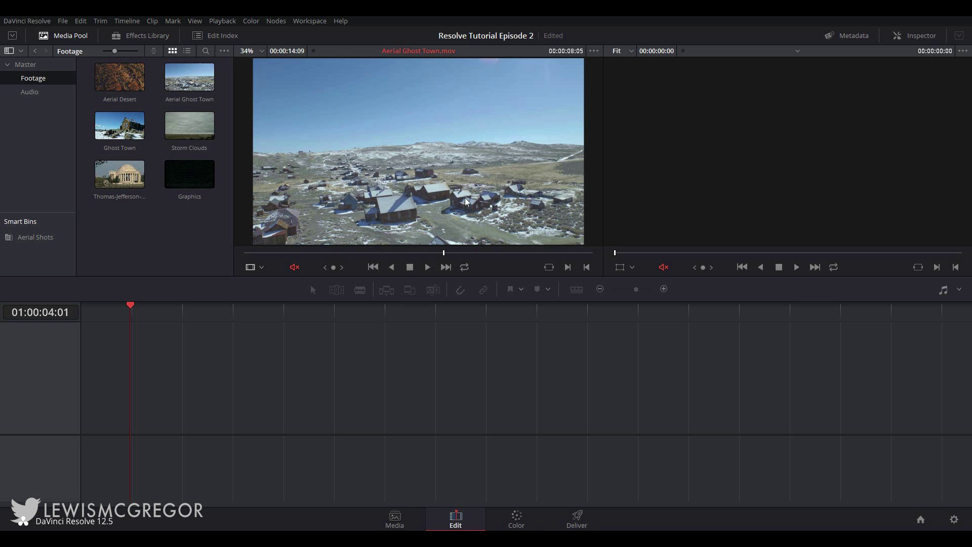
- Put Thomas-Jefferson-memorial on V1 trimmed to about six seconds, followed by a shortened Graphics clip
click(326, 402)
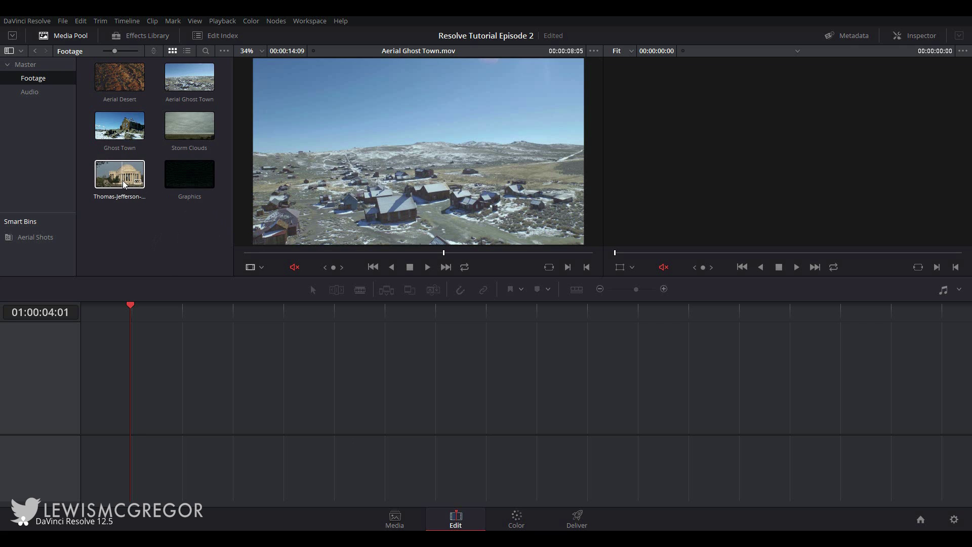
drag(124, 184, 96, 433)
drag(332, 430, 161, 428)
drag(178, 180, 184, 430)
drag(378, 431, 202, 430)
- Add the Band Wipe transition to favourites and filter the Effects Library to favourites only
click(120, 37)
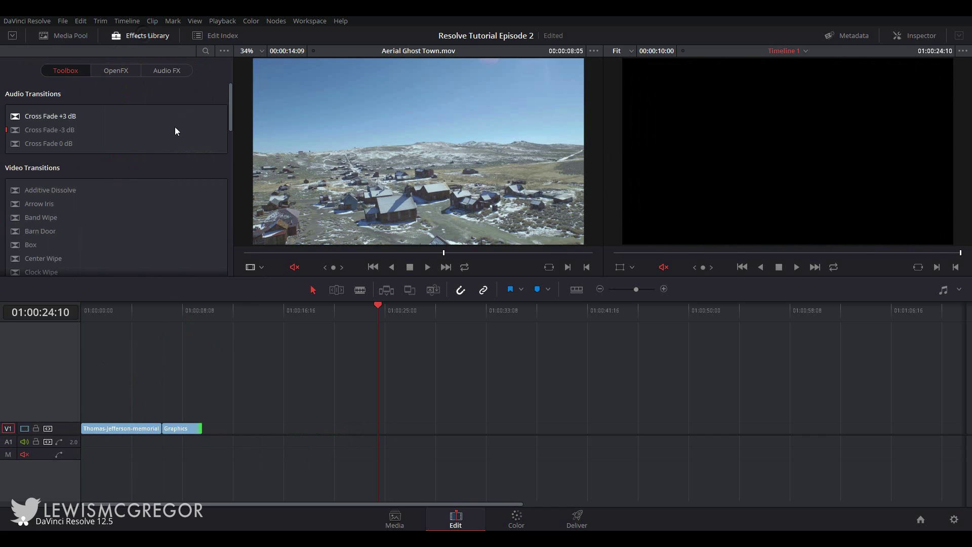
scroll(130, 197, down, 1)
scroll(130, 196, down, 6)
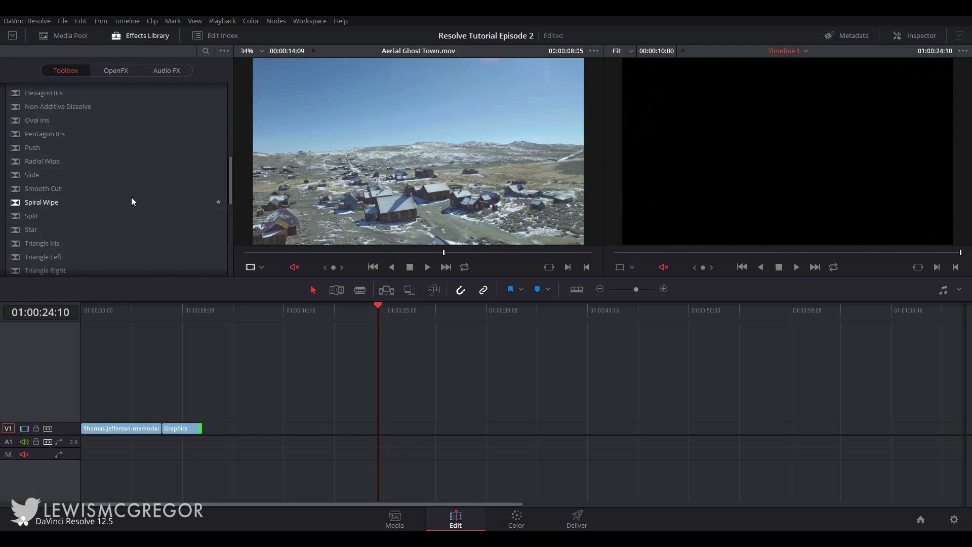
scroll(131, 196, down, 5)
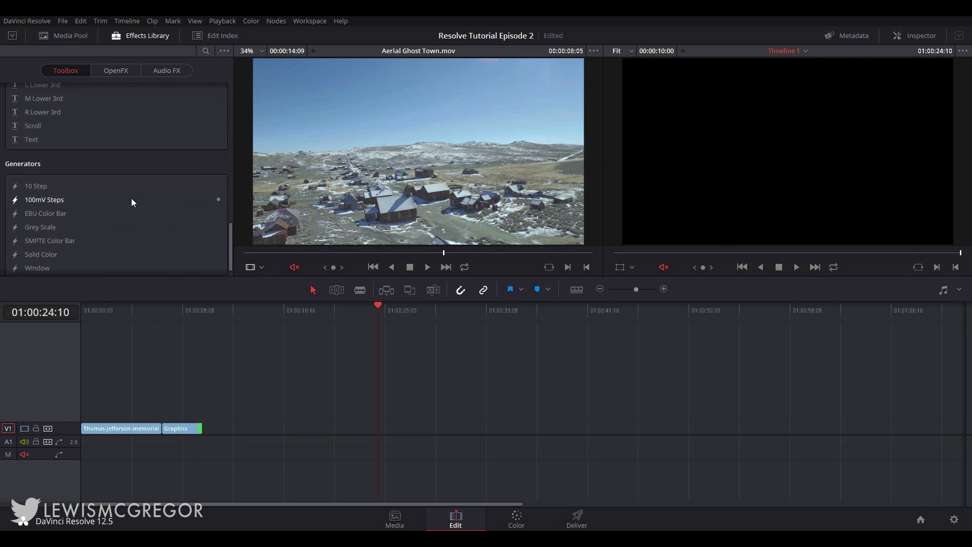
scroll(127, 207, up, 10)
scroll(121, 220, up, 3)
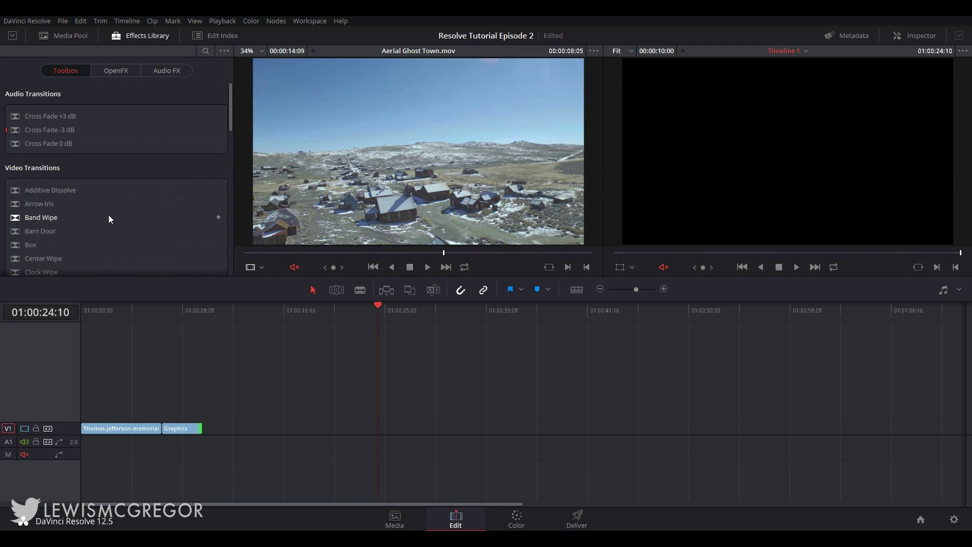
right_click(123, 201)
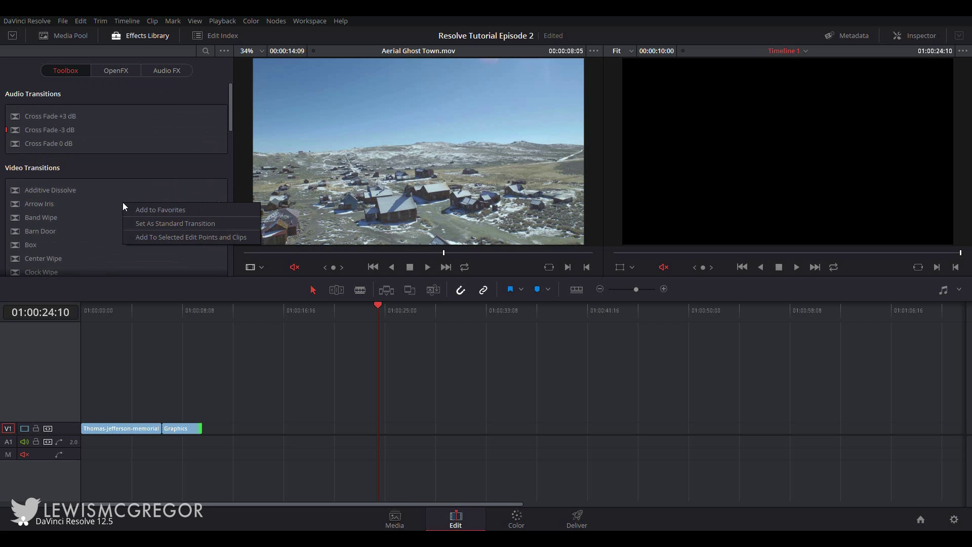
click(150, 211)
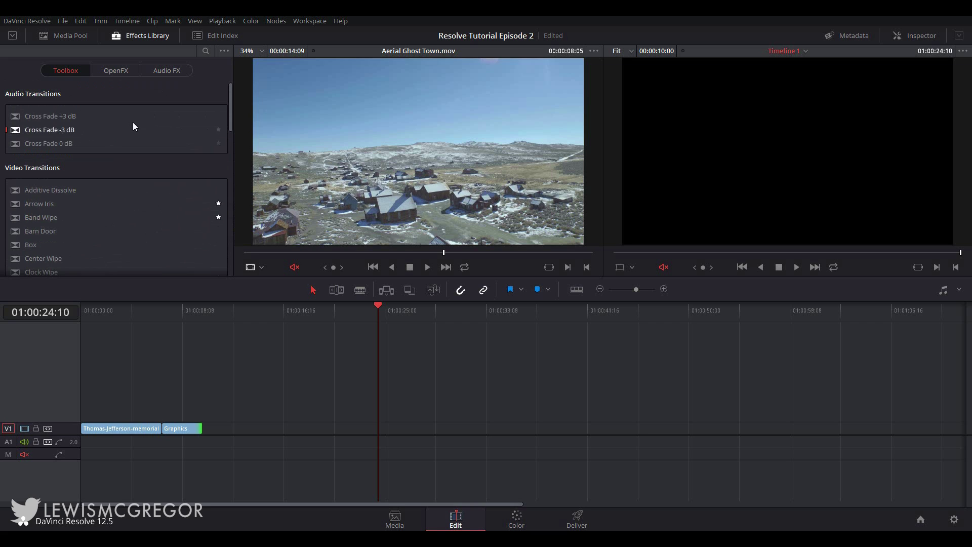
click(225, 52)
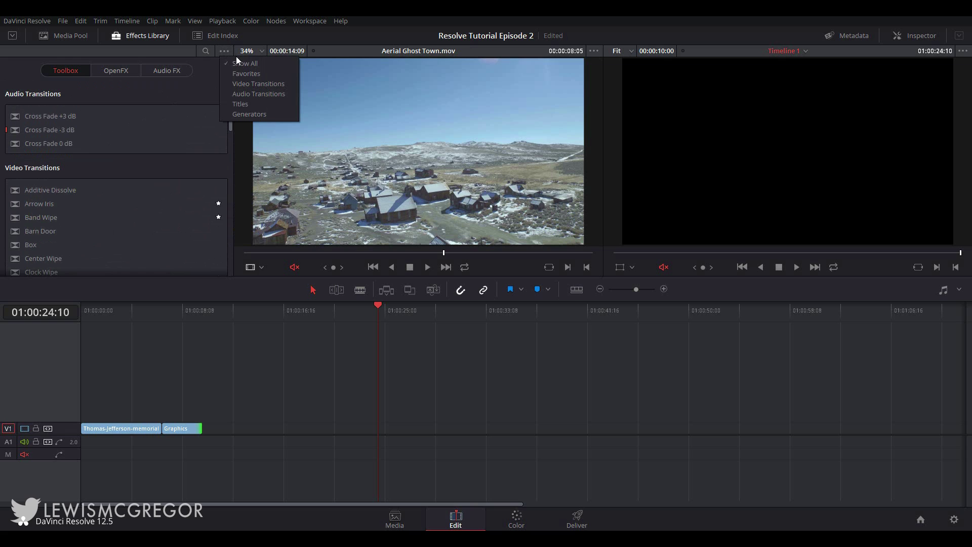
click(268, 76)
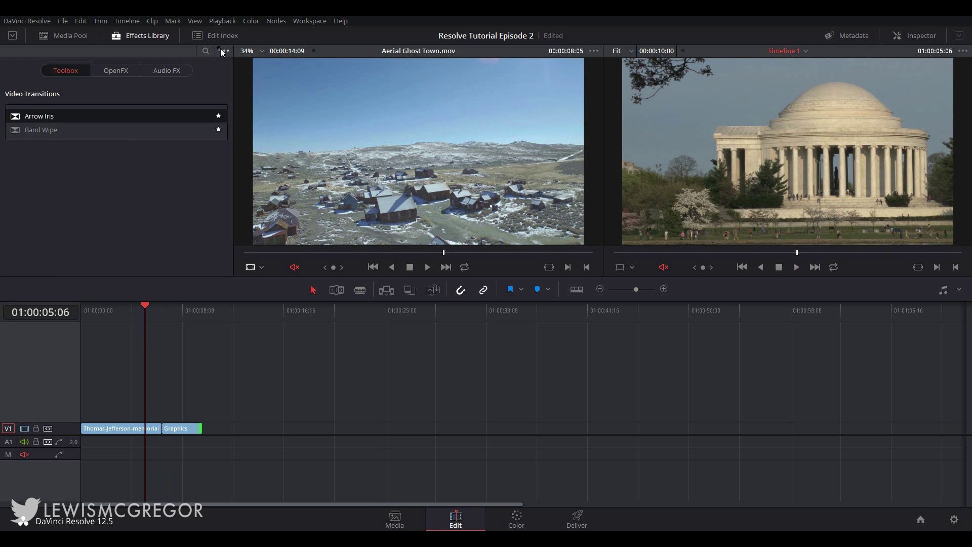
- Show all effects again, open a widened Edit Index, and jump between the Graphics and Jefferson edits
click(224, 51)
click(228, 68)
click(198, 35)
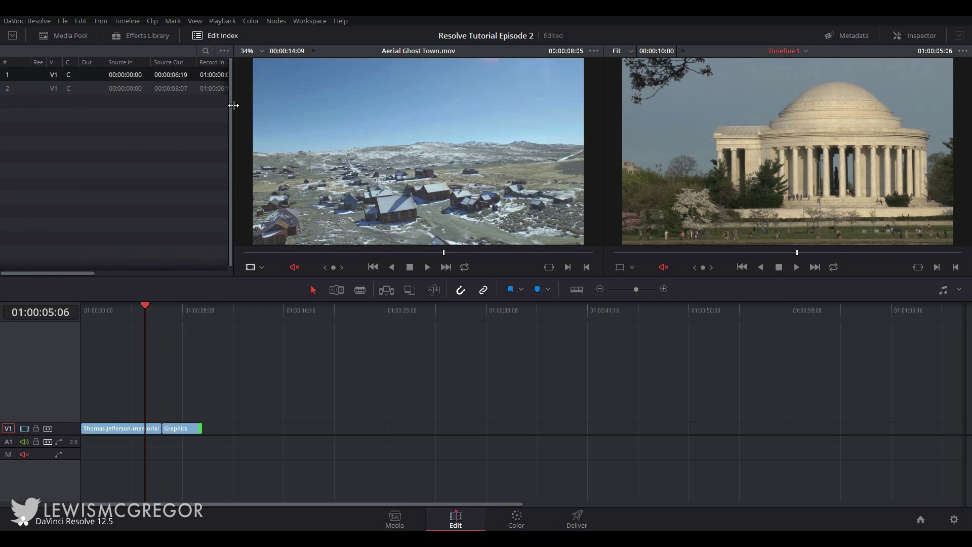
drag(232, 105, 342, 107)
click(68, 91)
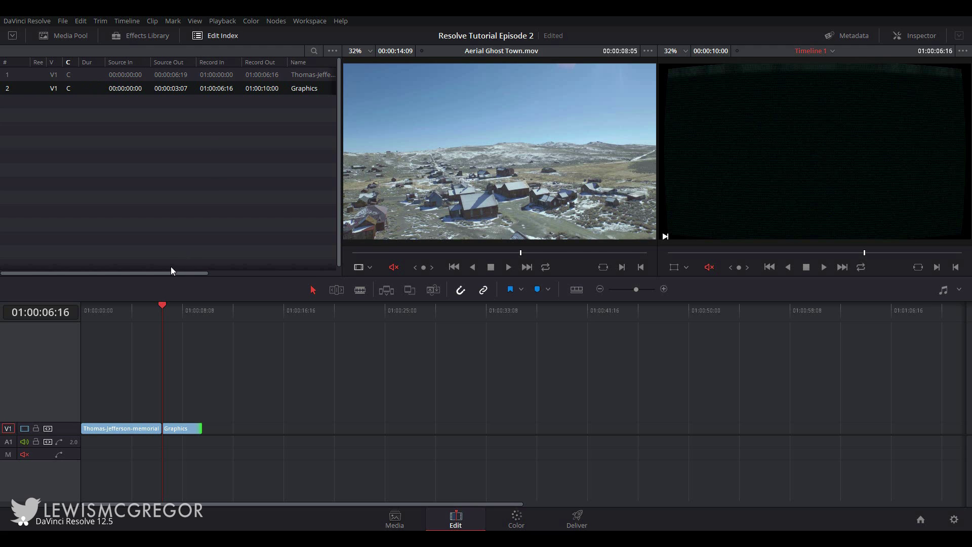
click(82, 77)
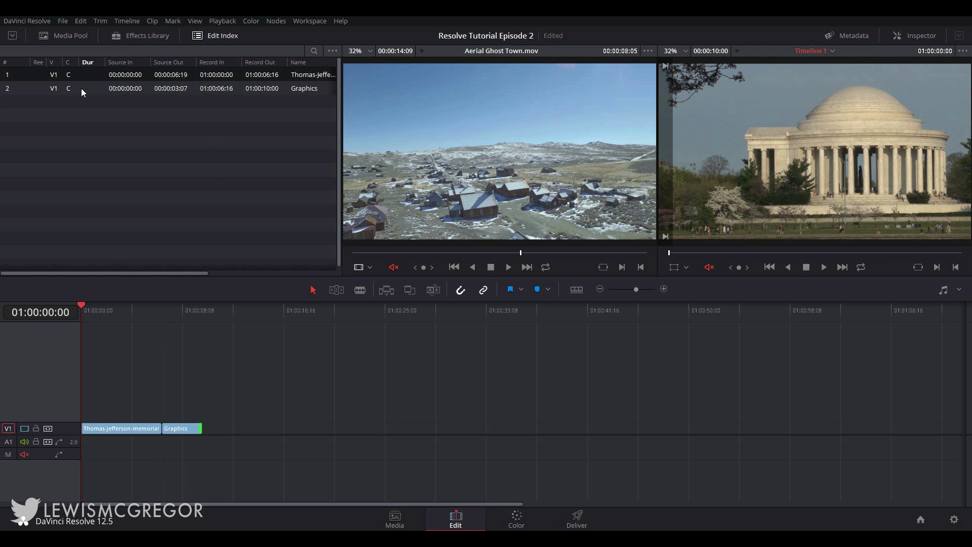
click(81, 88)
click(84, 74)
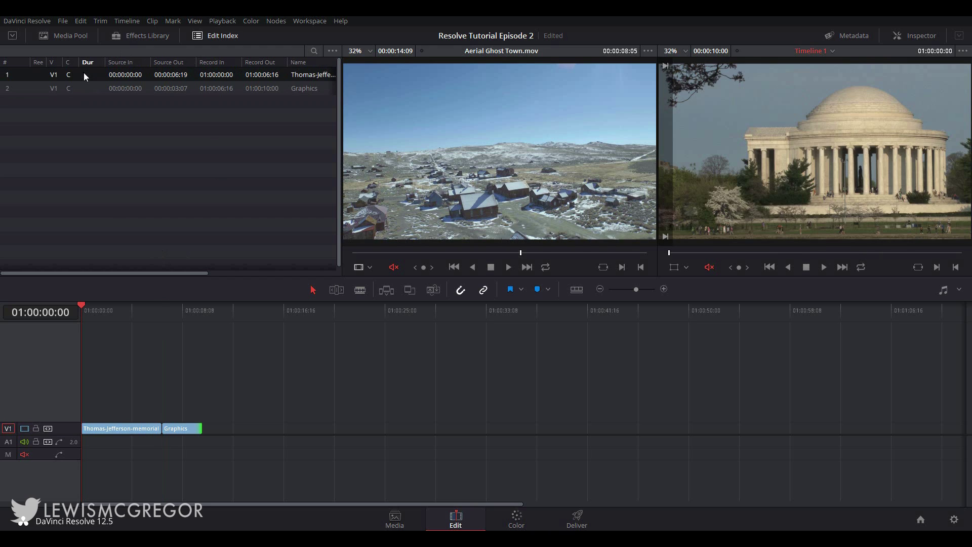
- Filter the Edit Index to video items, then audio items, then back to all edits
click(332, 52)
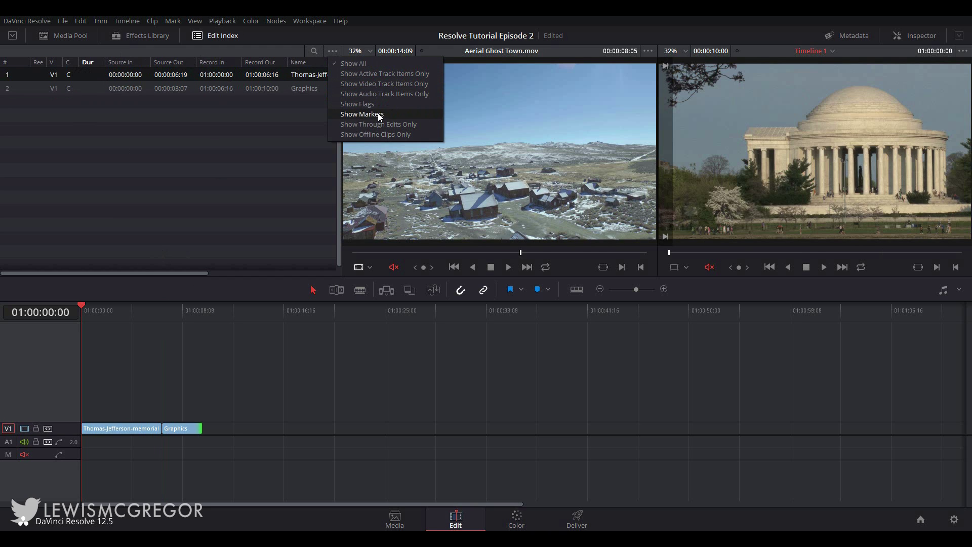
click(365, 84)
click(330, 50)
click(357, 93)
click(330, 50)
click(357, 83)
click(332, 50)
click(344, 65)
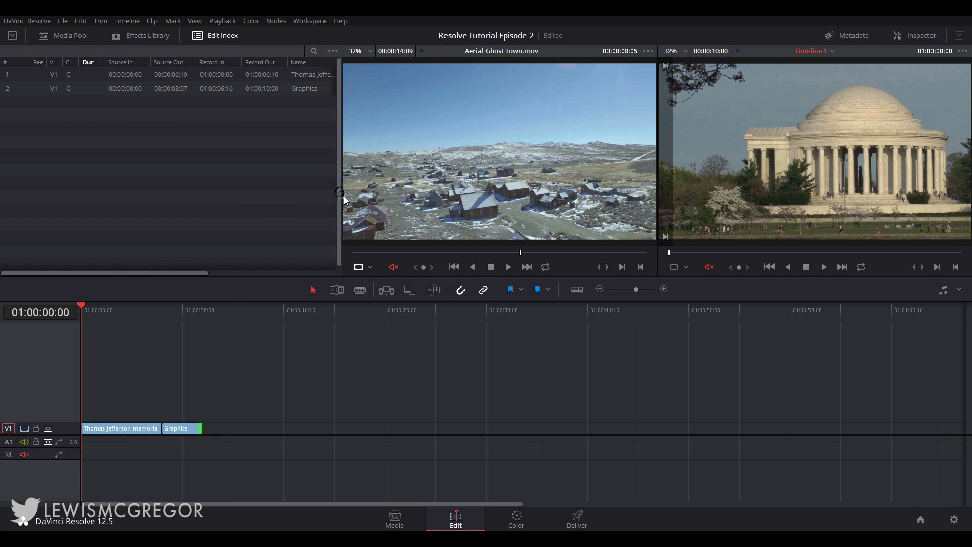
- Heighten the timeline slightly, toggle the Edit Index V column off and on, and show Effects Library
drag(171, 275, 159, 260)
right_click(136, 65)
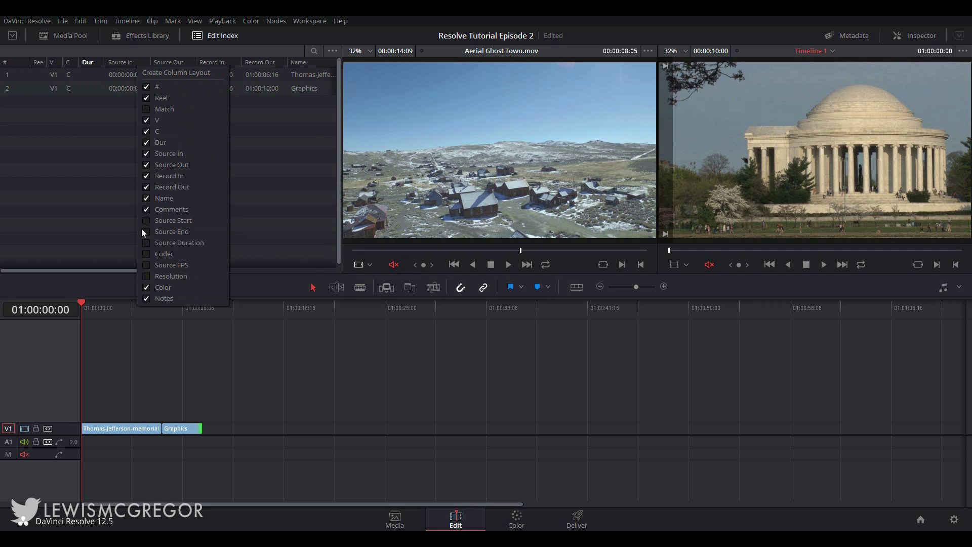
click(146, 122)
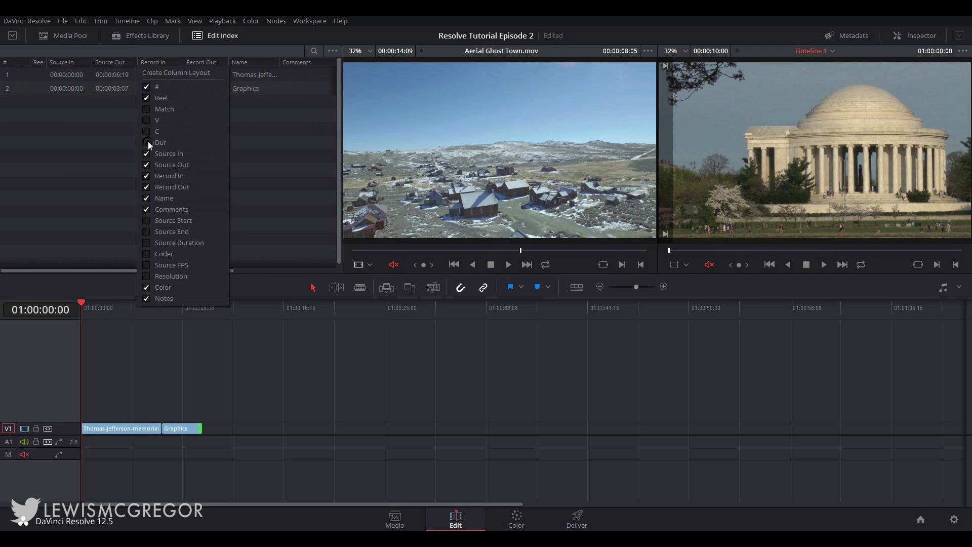
click(146, 121)
click(98, 131)
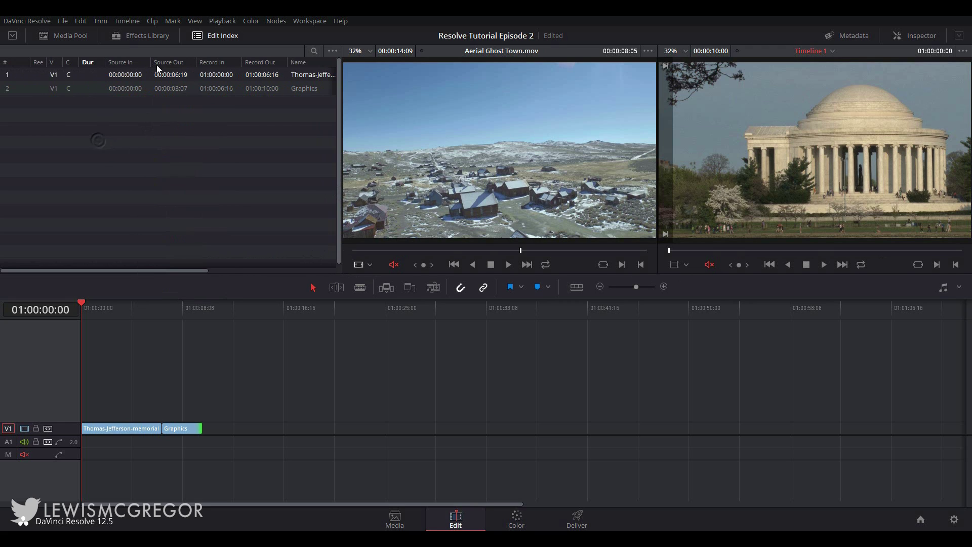
click(133, 35)
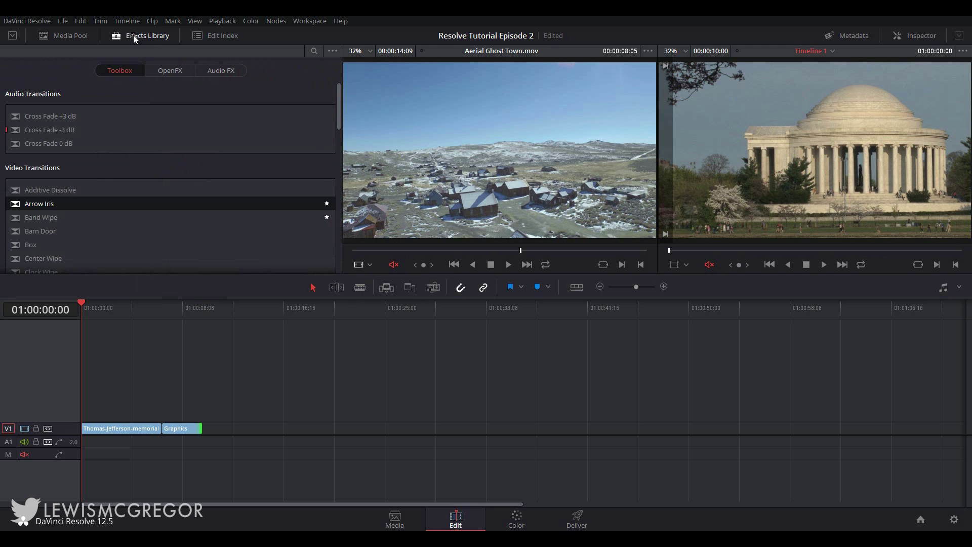
- Stack the Effects Library above a full-height Edit Index in the side panel
click(217, 34)
click(12, 34)
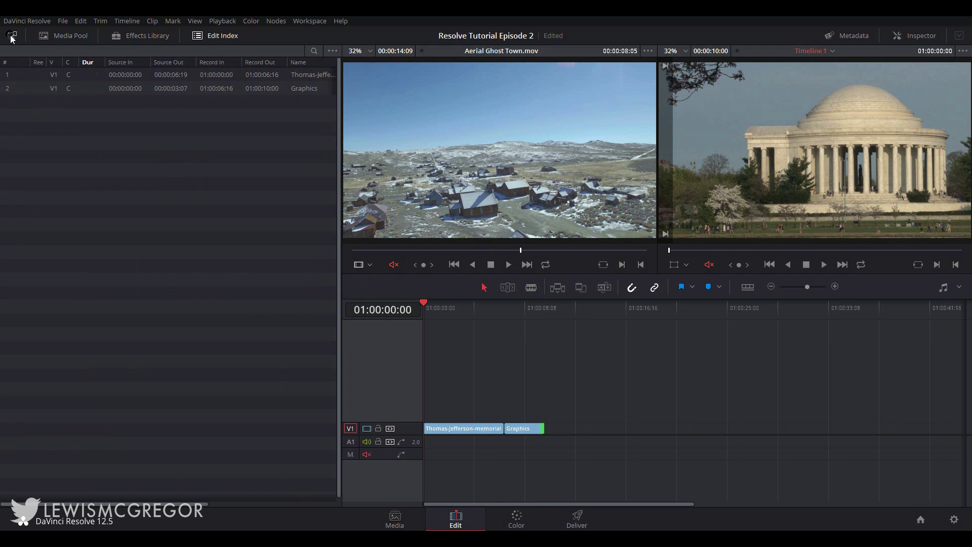
click(141, 37)
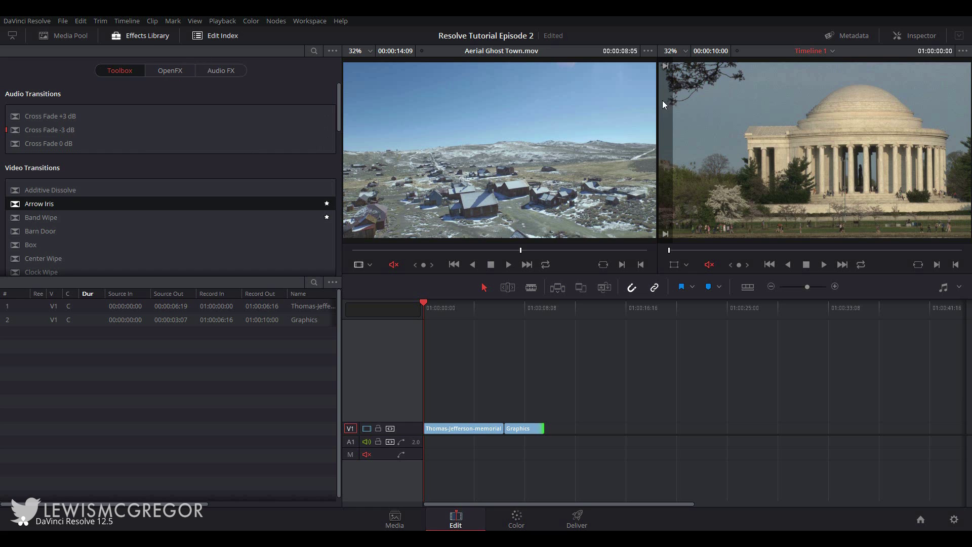
- Select the Thomas-Jefferson-memorial clip and view its metadata, then its Inspector settings
click(855, 36)
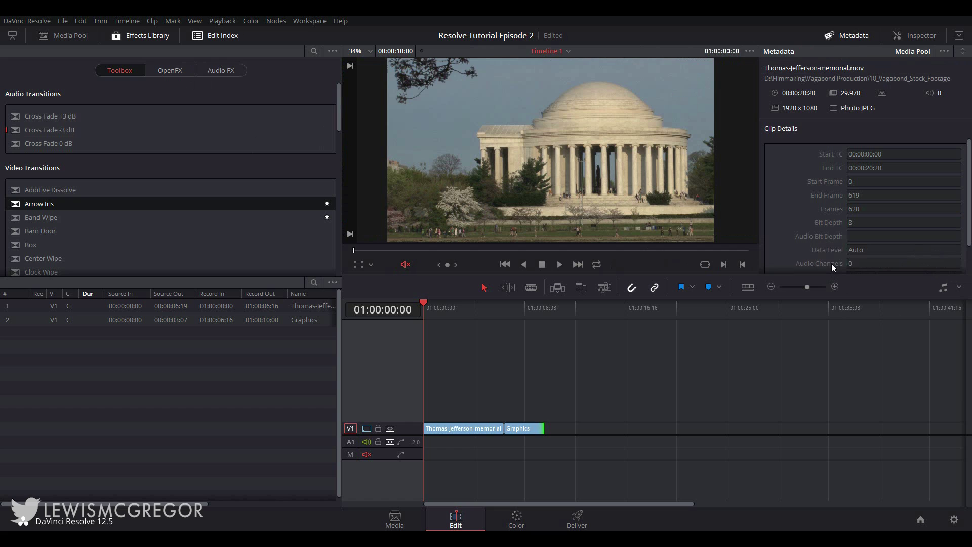
click(463, 428)
click(955, 50)
click(917, 63)
click(914, 36)
- Inspect the Moon Rings clip's Inspector volume and pan settings and its metadata
scroll(813, 163, down, 1)
scroll(813, 164, up, 1)
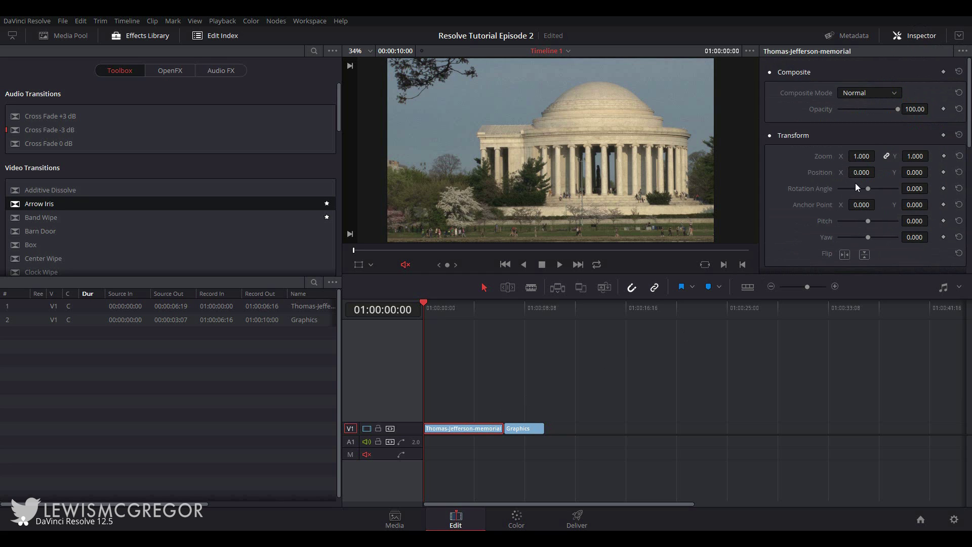
drag(866, 186, 865, 187)
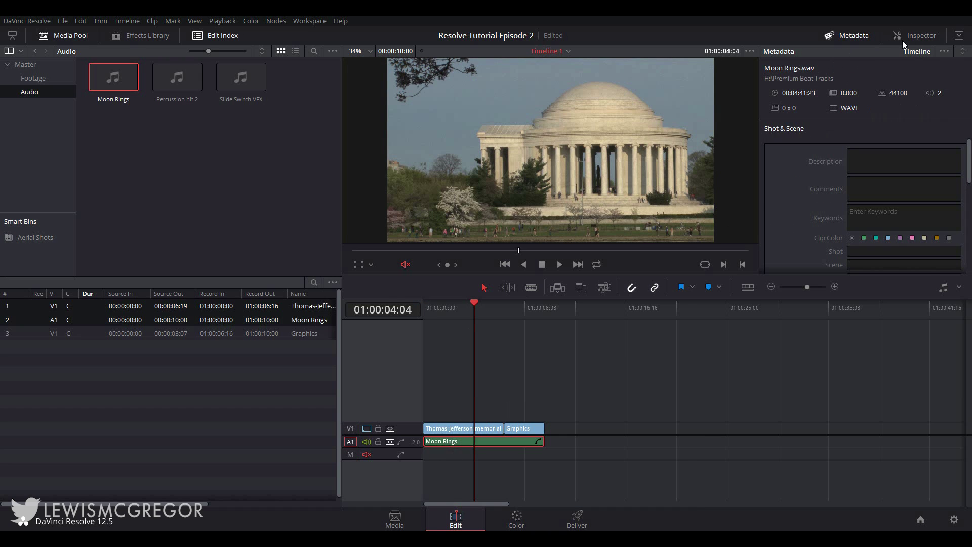
click(916, 36)
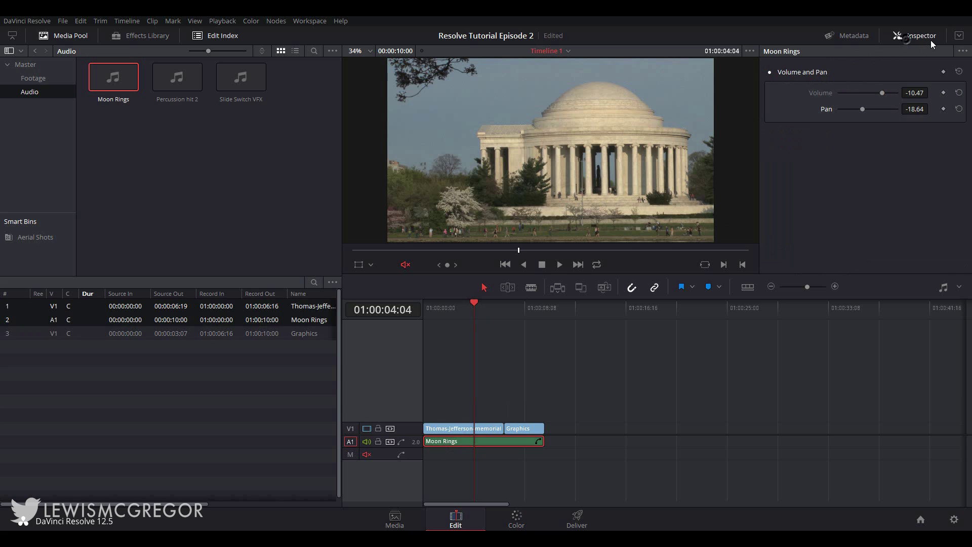
click(867, 34)
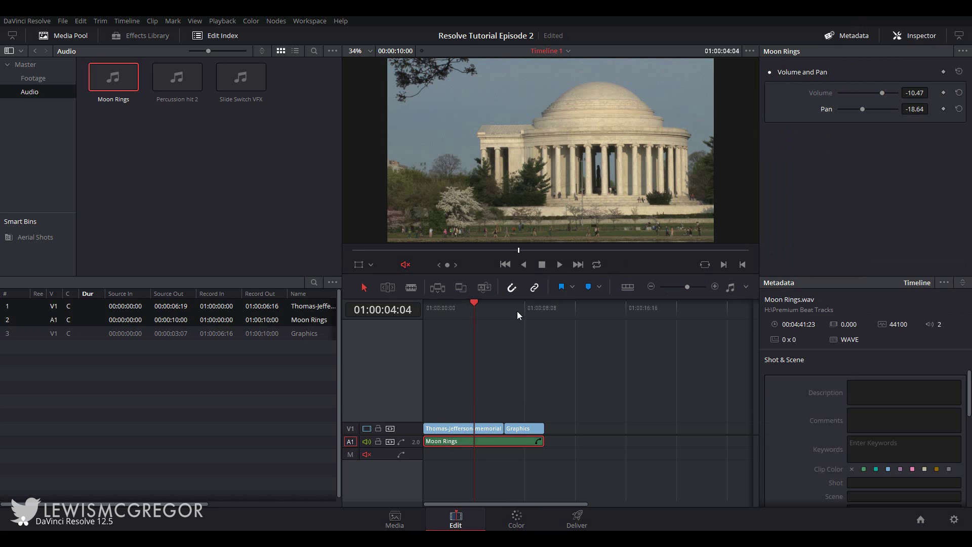
- Scale the Thomas-Jefferson-memorial clip down to 0.956 zoom with on-screen handles, and show audio meters
click(454, 430)
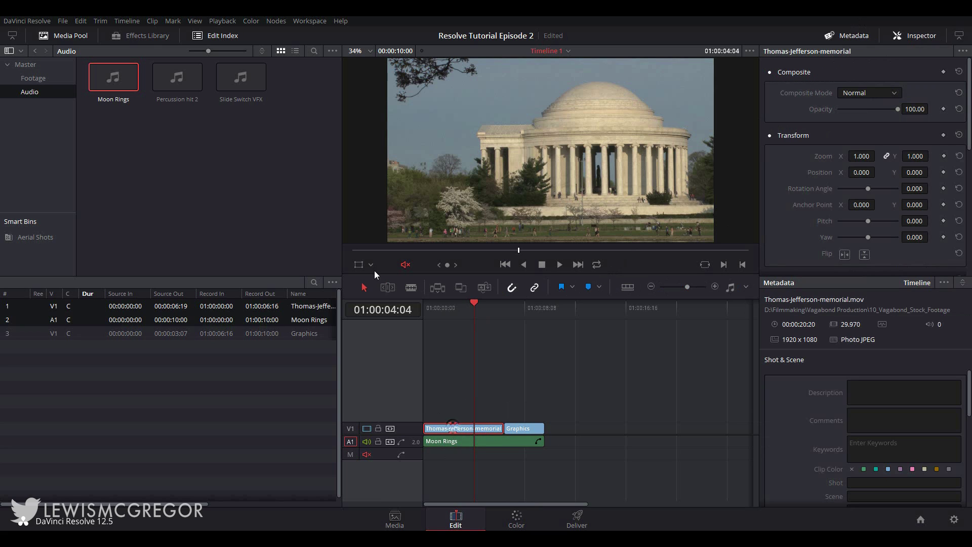
click(358, 265)
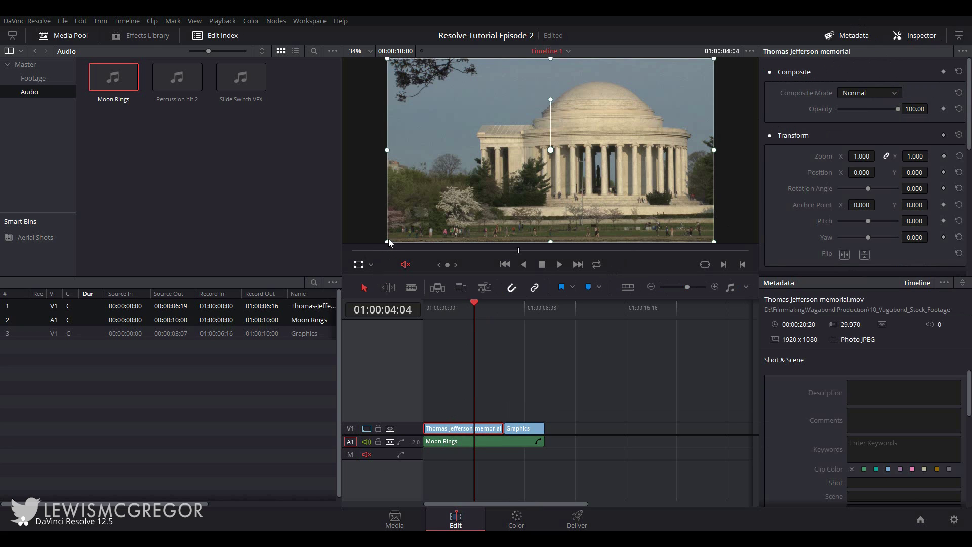
mouse_move(386, 152)
mouse_down()
mouse_move(441, 162)
mouse_move(365, 92)
mouse_move(394, 151)
mouse_up()
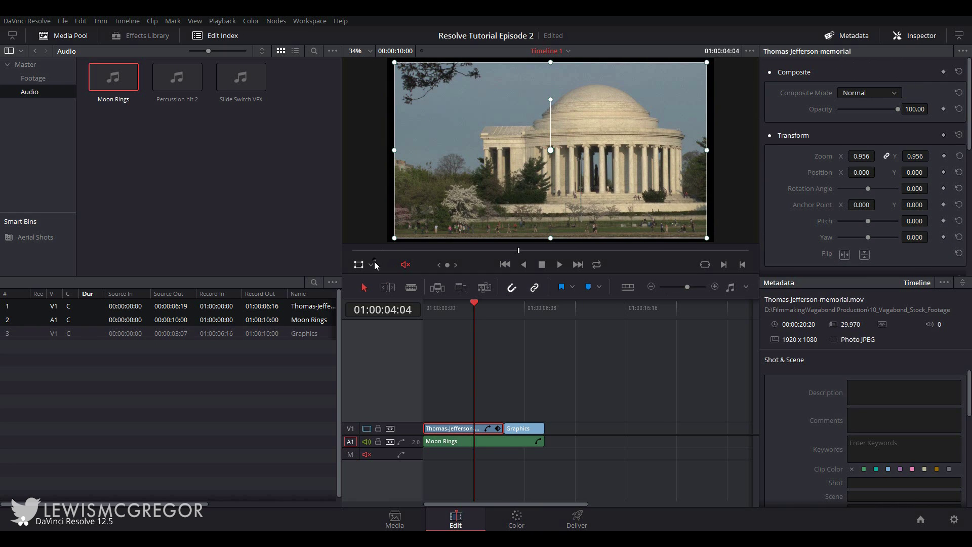
click(359, 265)
click(394, 289)
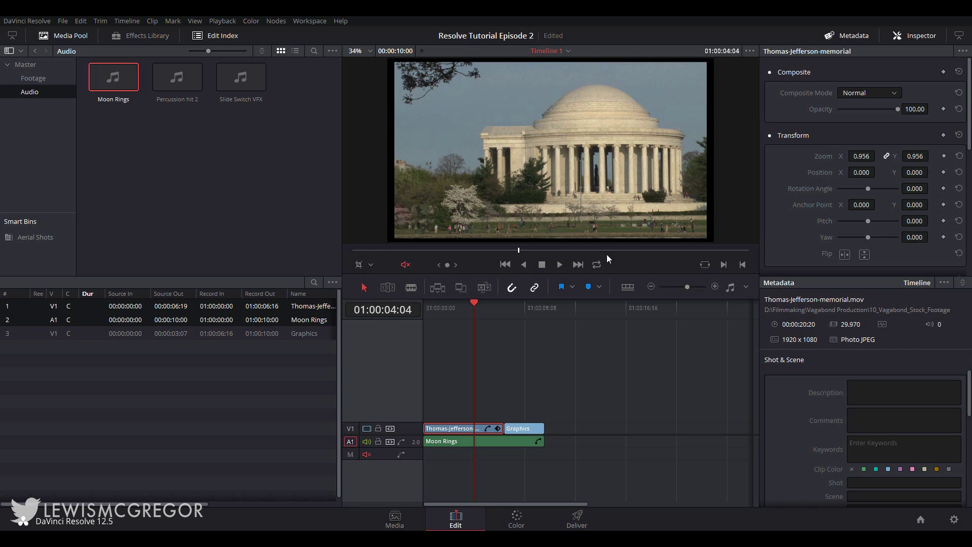
click(731, 287)
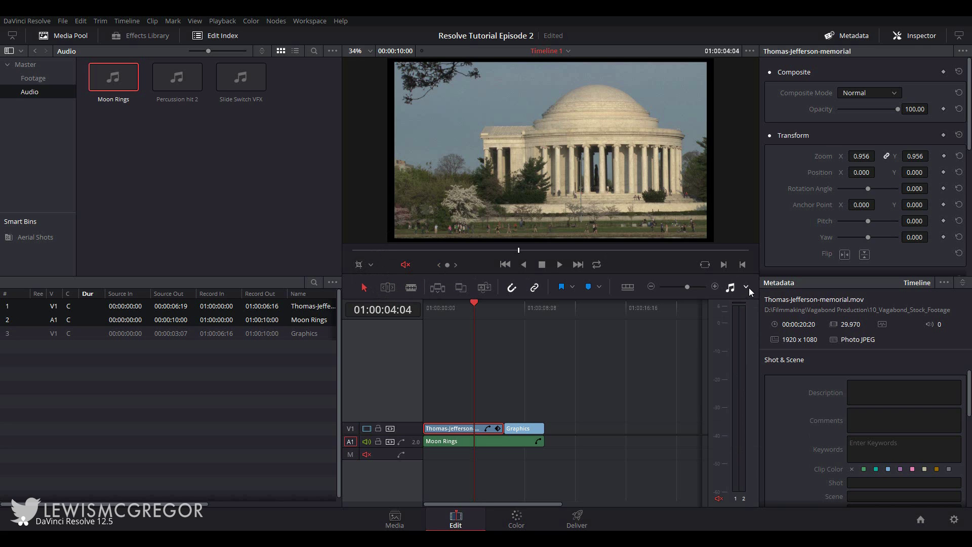
- Switch the audio panel beside the timeline from meters to the Track Mixer
click(731, 287)
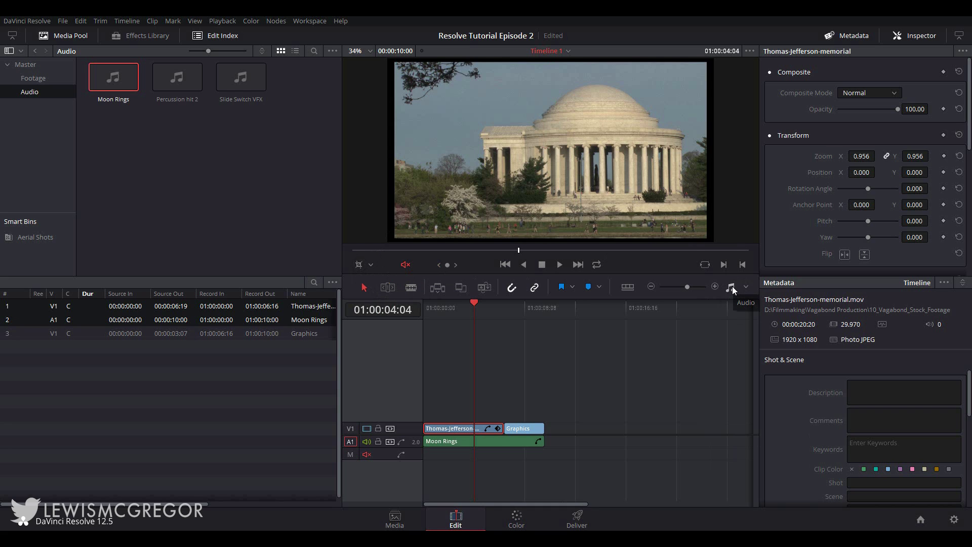
click(732, 286)
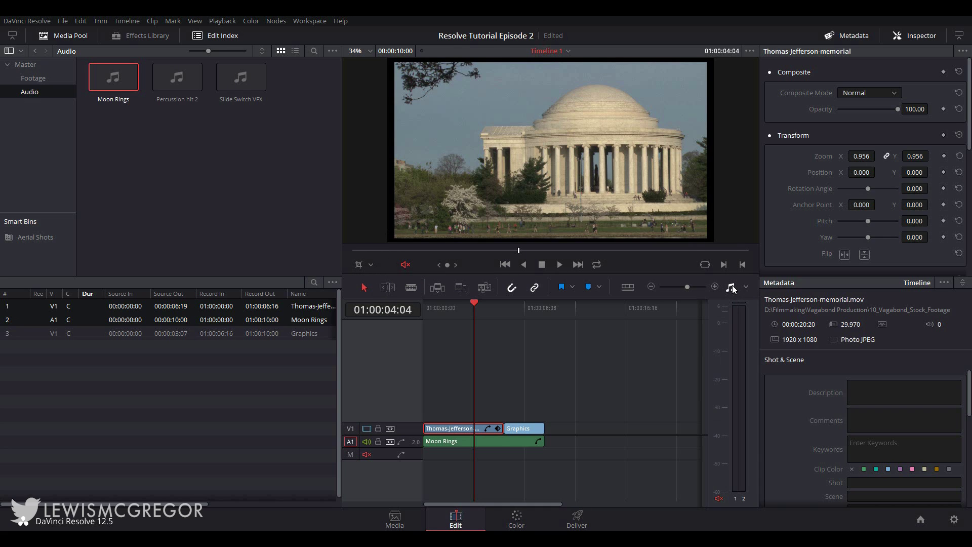
click(748, 287)
click(771, 314)
click(745, 286)
click(768, 323)
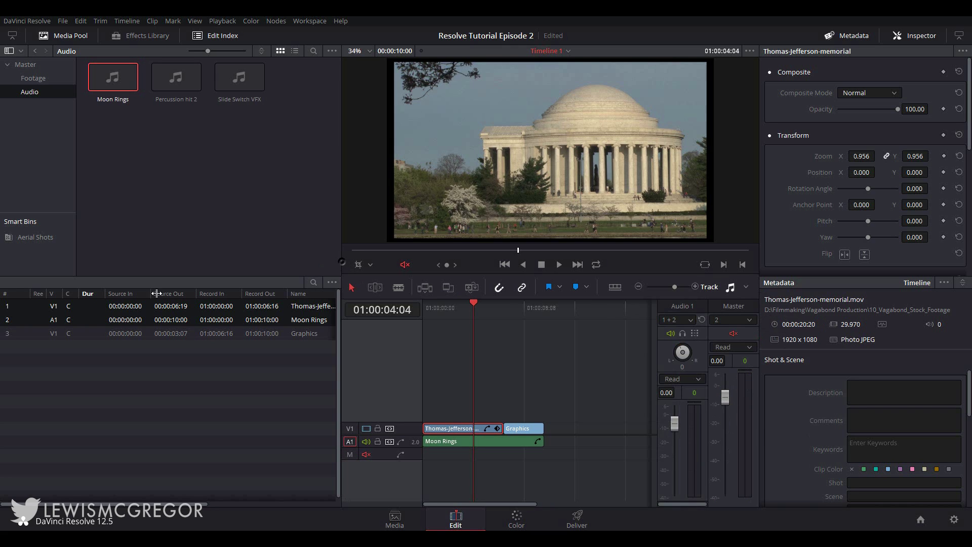
- Widen the viewer area, close the Edit Index, resize the Media Pool, and enlarge the Metadata panel
drag(339, 260, 151, 294)
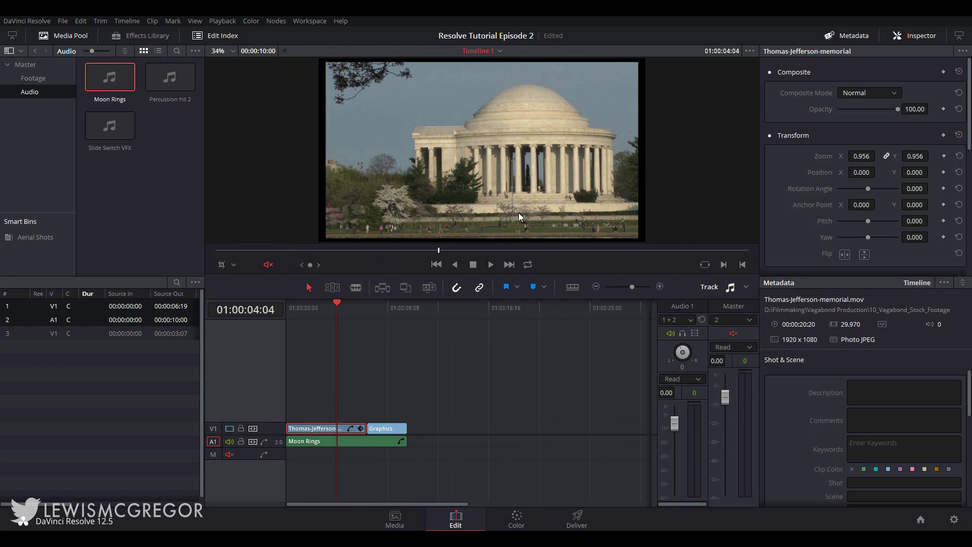
click(12, 37)
click(12, 36)
drag(117, 109, 218, 133)
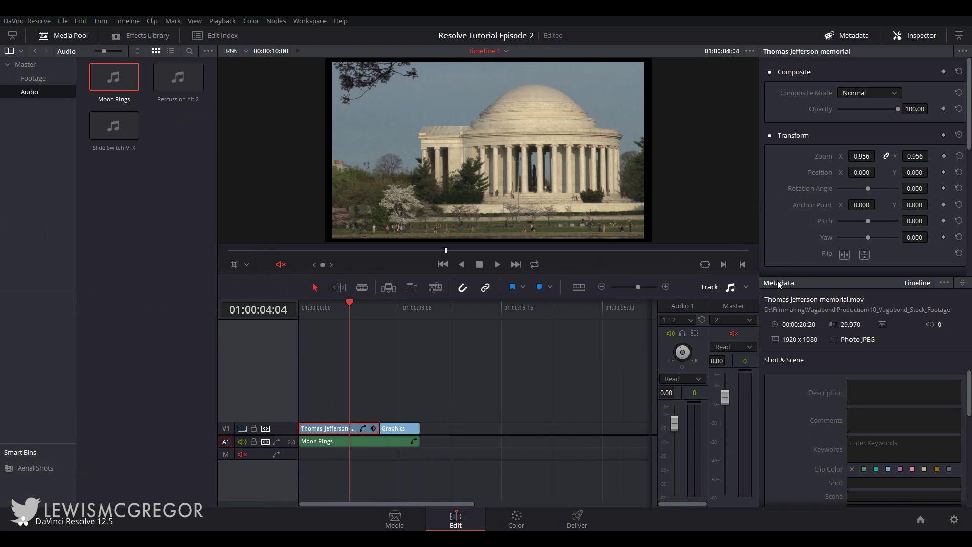
drag(780, 282, 805, 204)
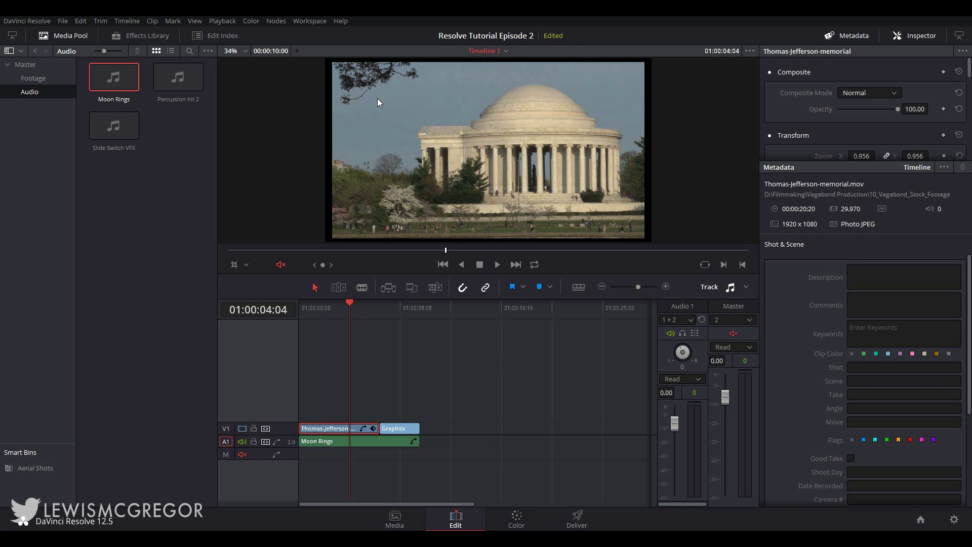
- Reset the interface to its default layout via Workspace > Layout > Reset UI Layout
click(305, 22)
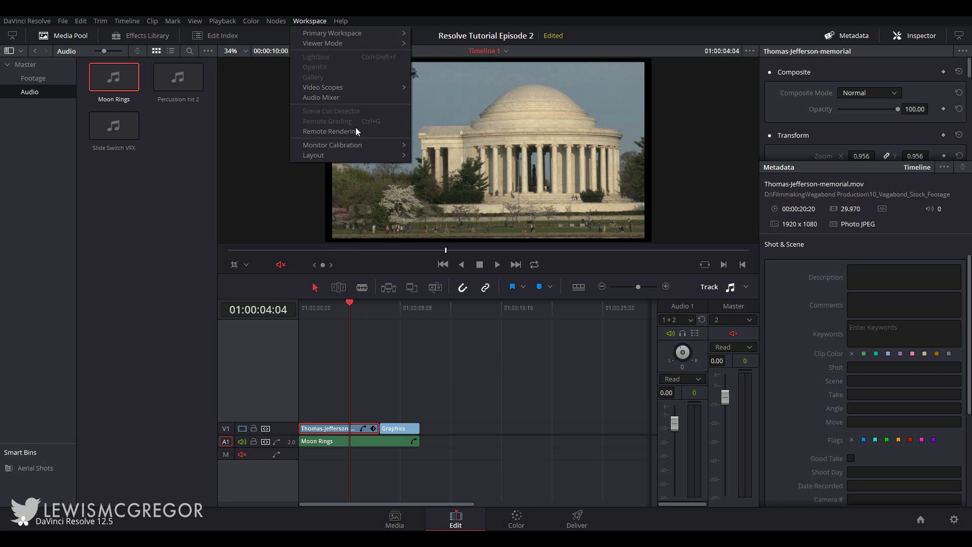
mouse_move(354, 158)
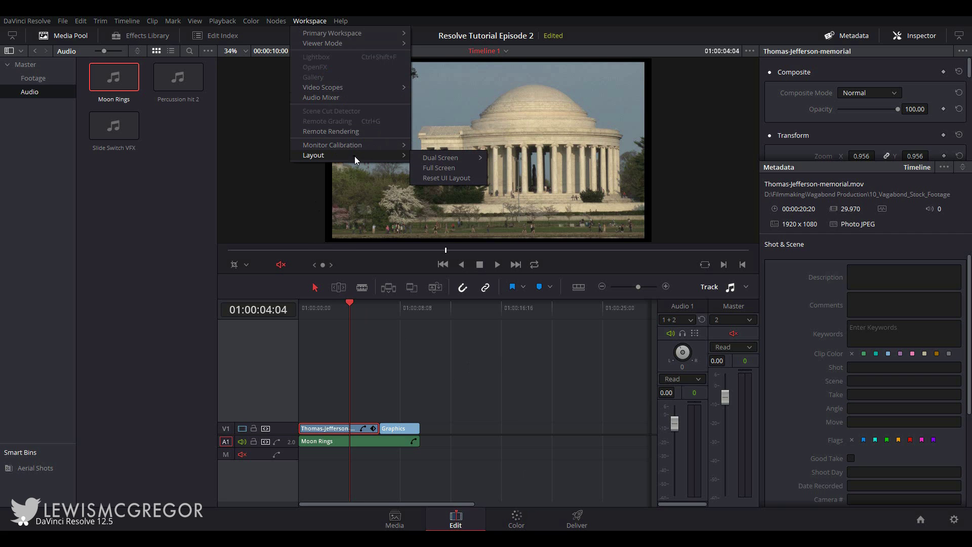
click(459, 181)
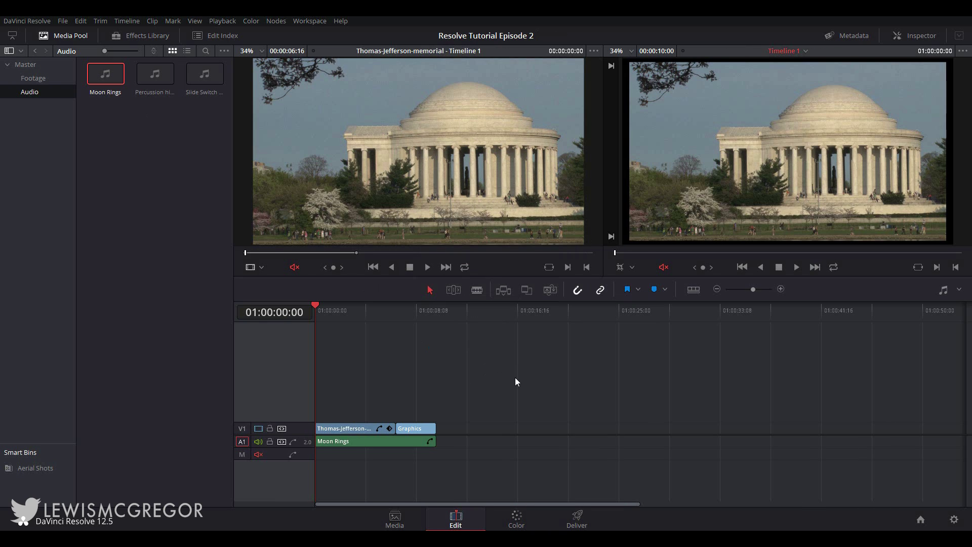
- Delete all clips from V1 and A1, then delete Timeline 1 from the Footage bin
drag(489, 455, 329, 353)
key(Delete)
click(30, 78)
click(105, 157)
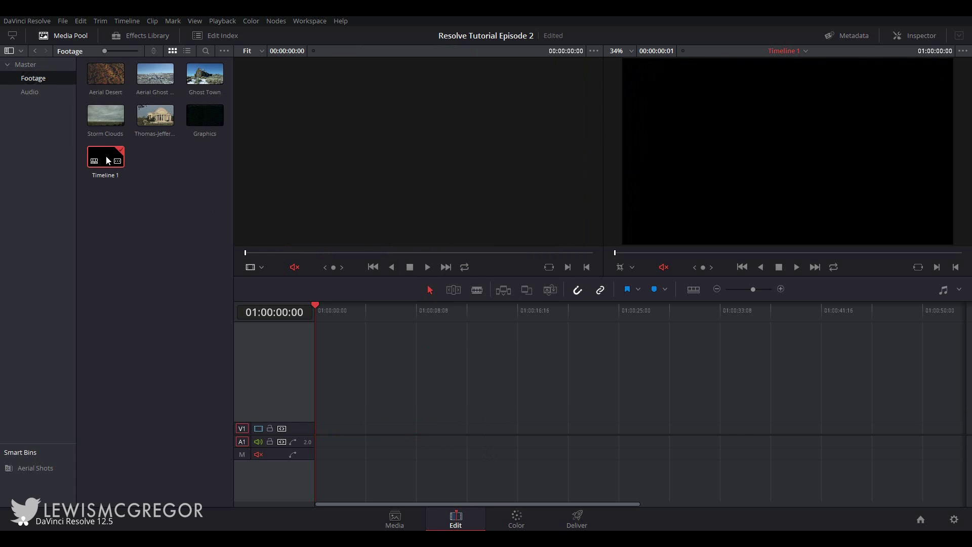
key(Delete)
- Confirm removing Timeline 1, then enable Use Timelines Bin in General Options and save
click(571, 306)
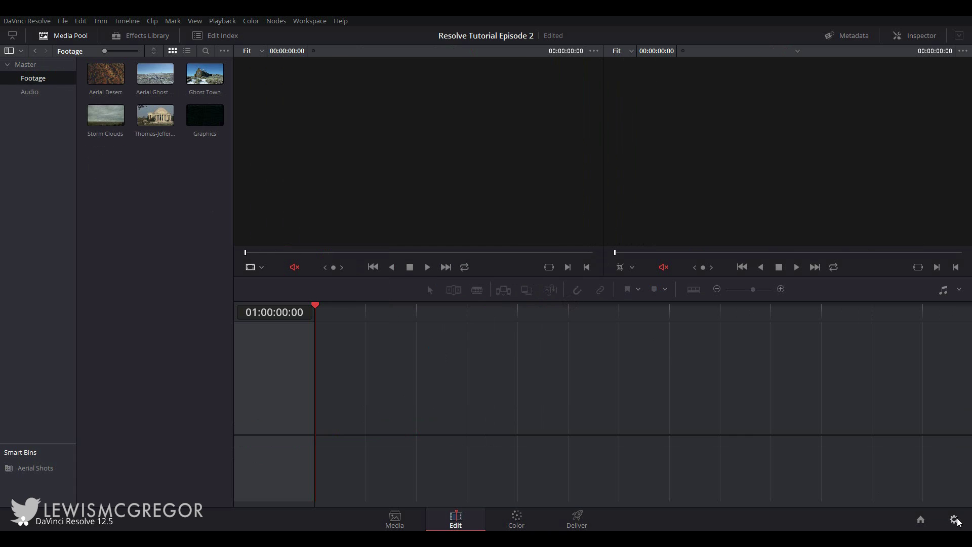
click(954, 520)
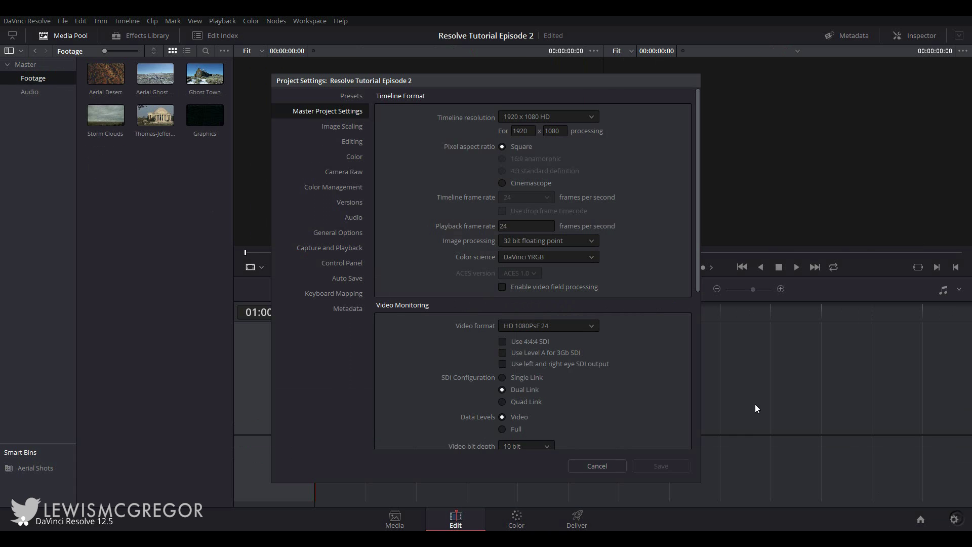
click(354, 234)
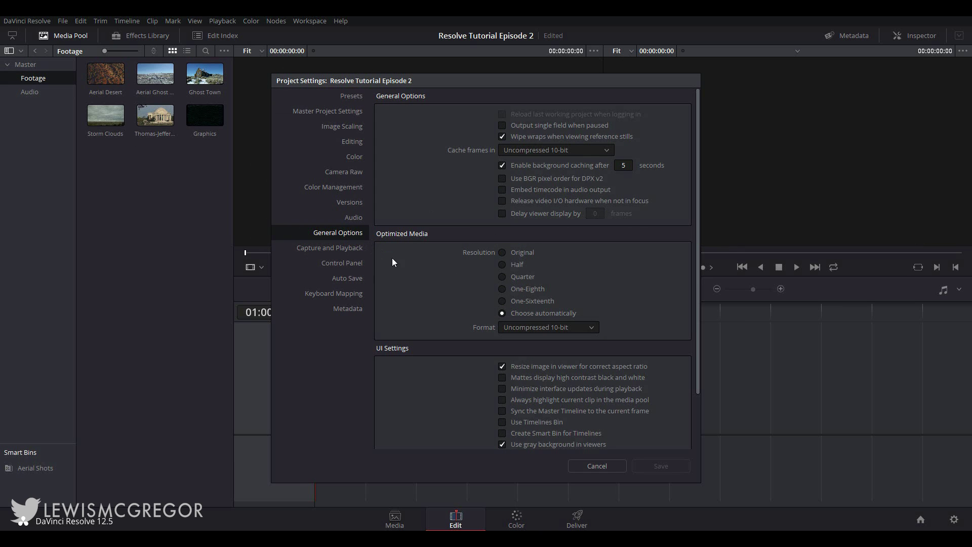
scroll(433, 293, down, 2)
click(502, 361)
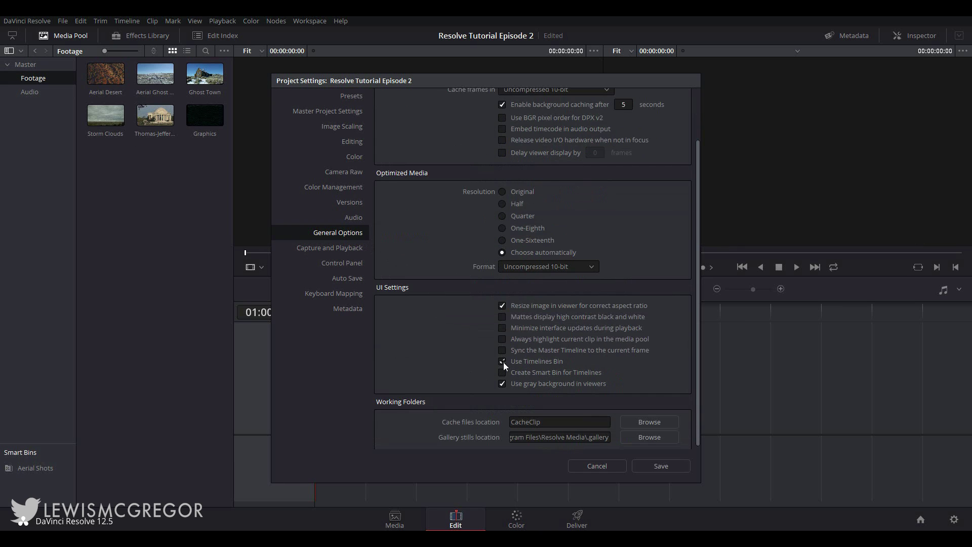
click(657, 464)
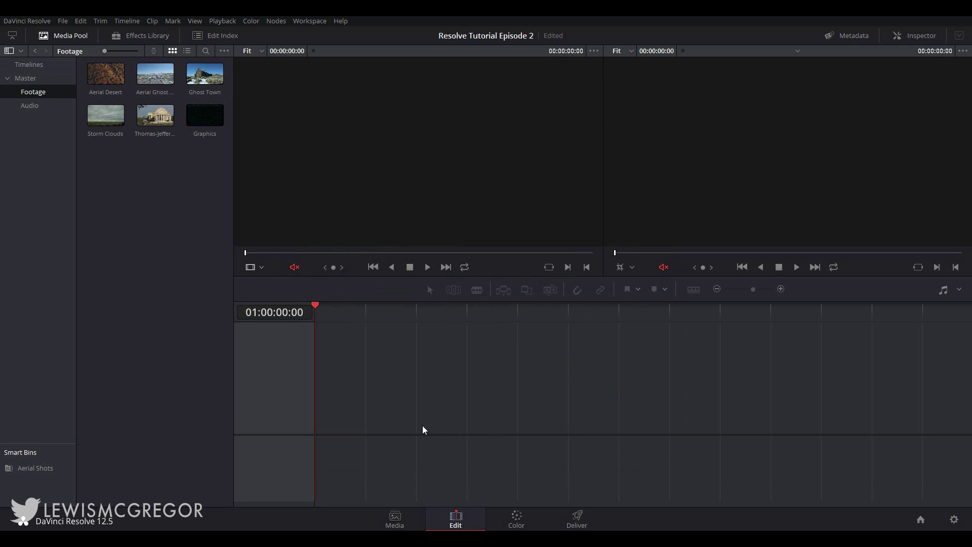
- Browse the Master, Aerial Shots, Audio and Footage bins, then drop the Thomas-Jefferson clip to create a timeline
click(33, 65)
click(8, 79)
click(17, 80)
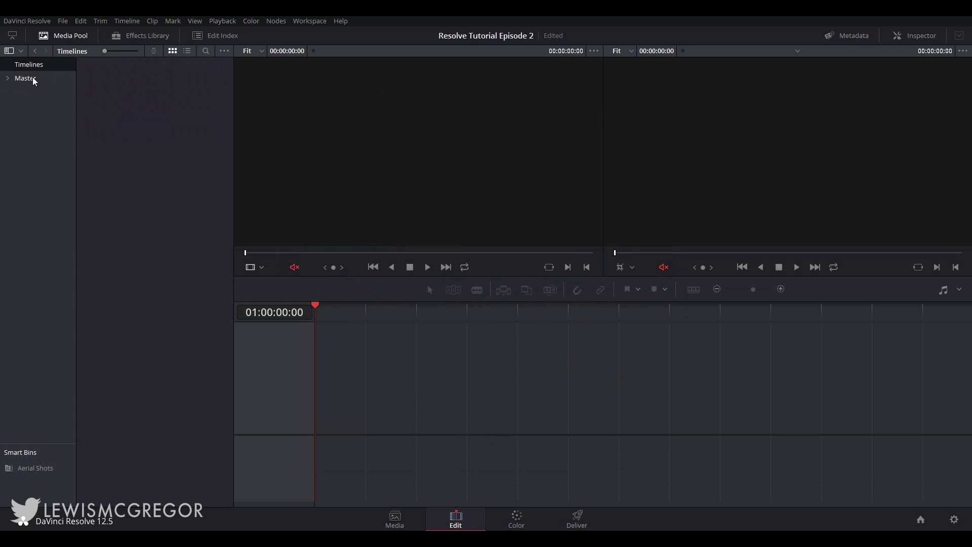
click(36, 469)
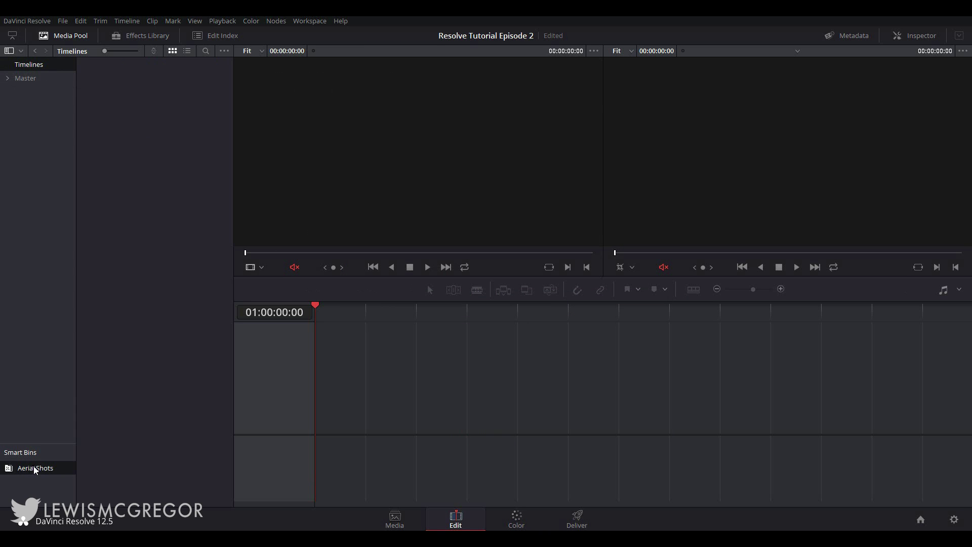
click(14, 82)
click(8, 79)
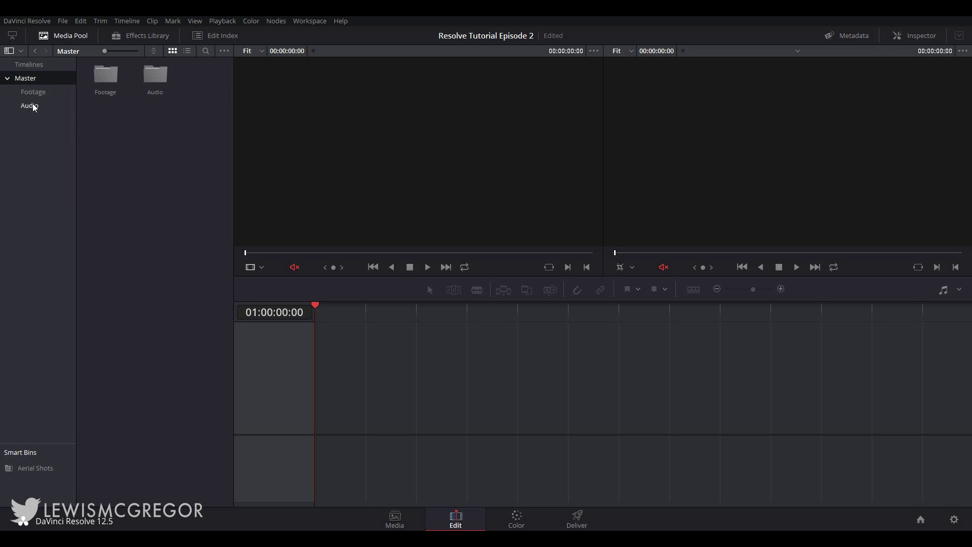
click(32, 104)
click(34, 95)
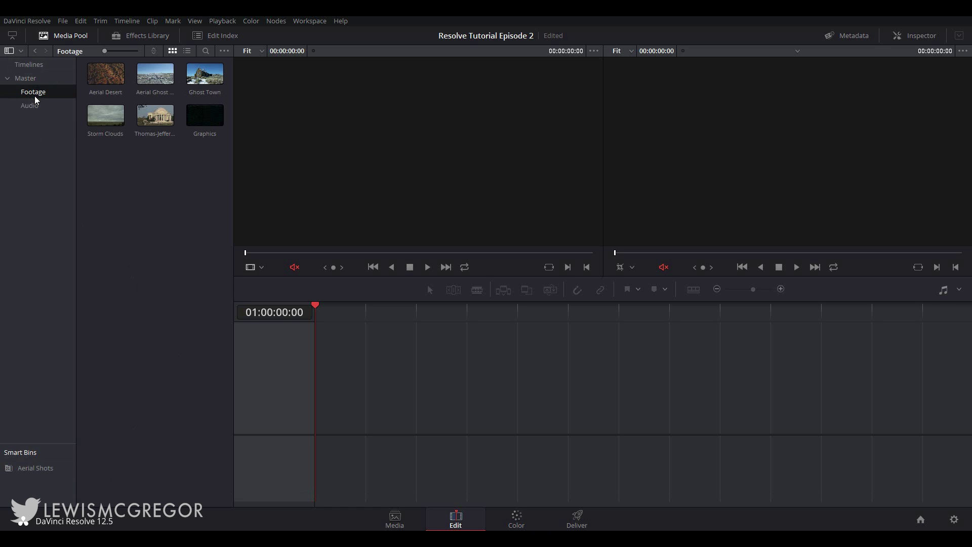
click(110, 136)
drag(157, 118, 323, 413)
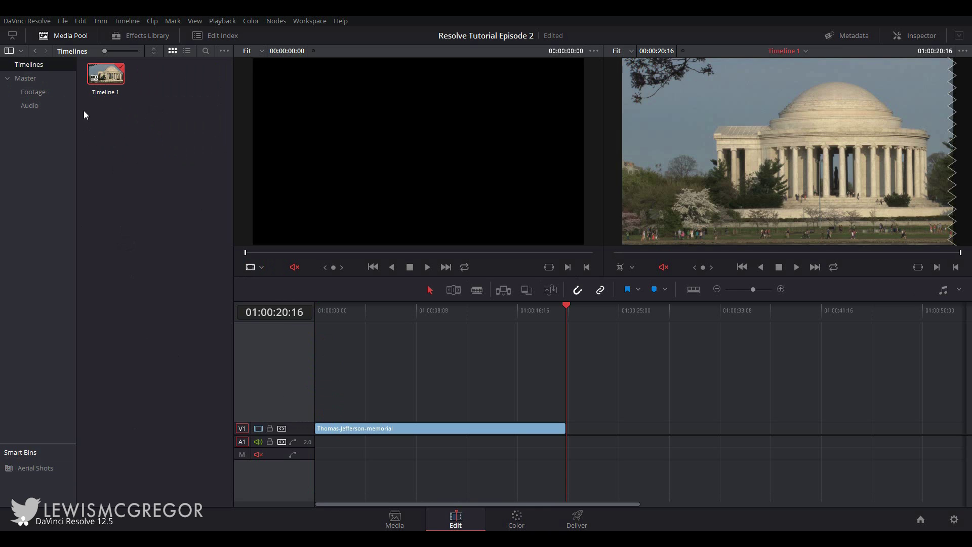
- Delete Timeline 1 from the Timelines bin
right_click(96, 77)
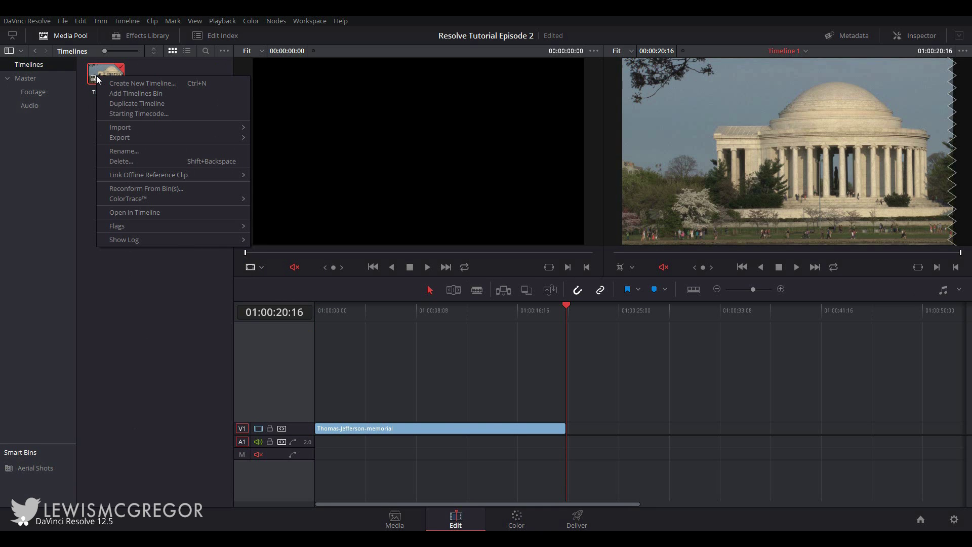
click(121, 162)
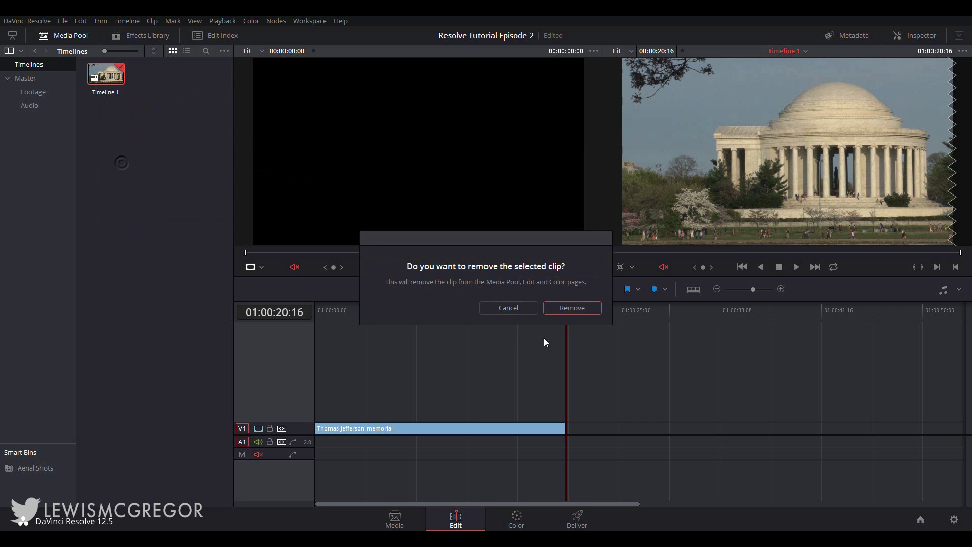
click(577, 308)
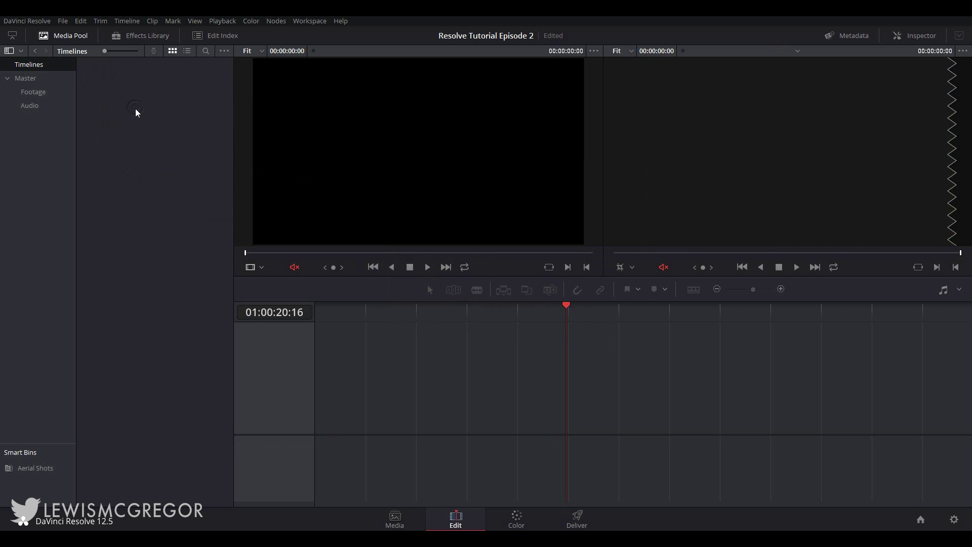
- Set up a new timeline with 3 video tracks, named 'Scene 1 Magic Short Thing'
key(ctrl+n)
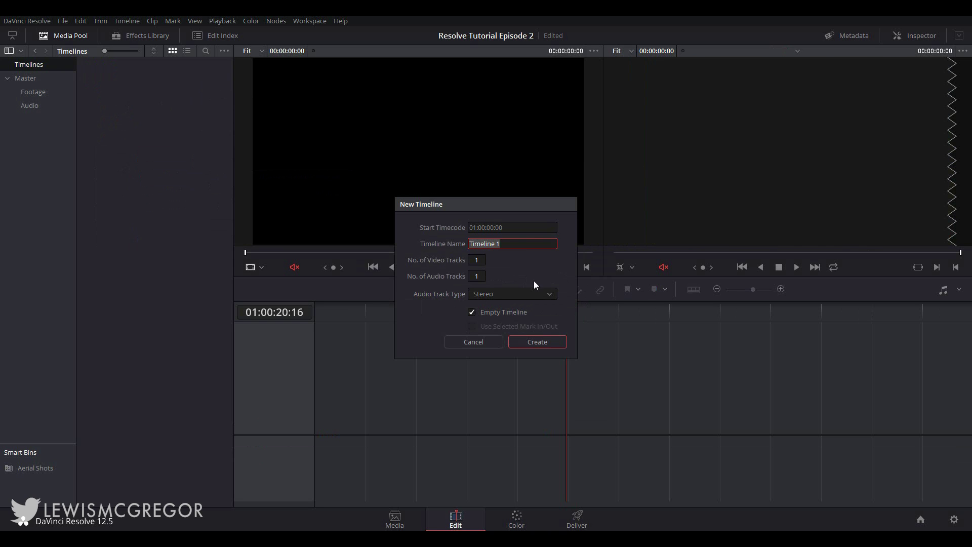
click(491, 344)
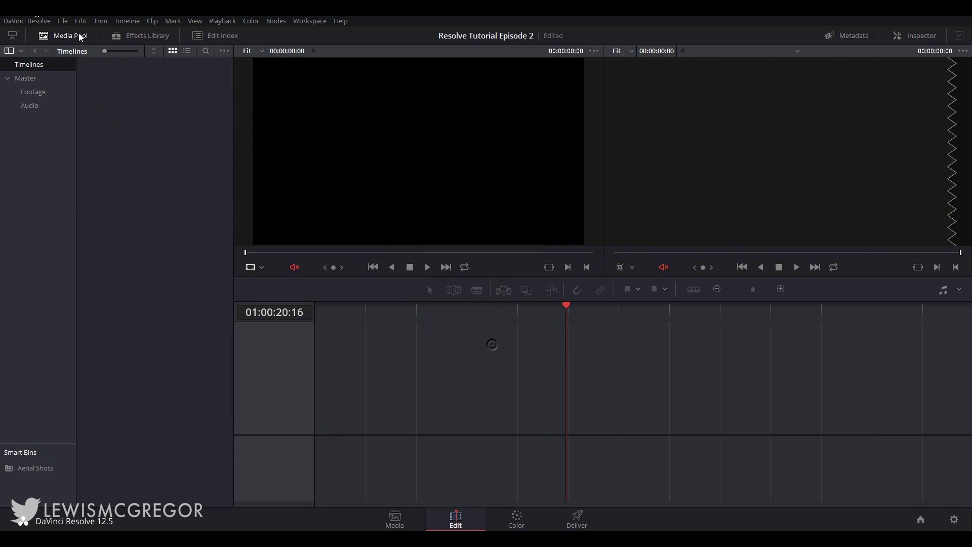
click(62, 21)
click(91, 52)
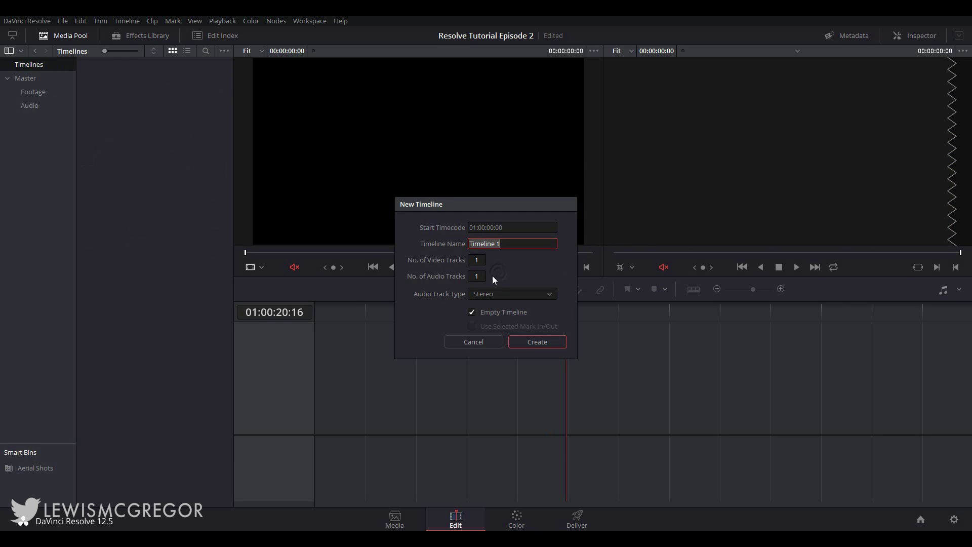
click(479, 276)
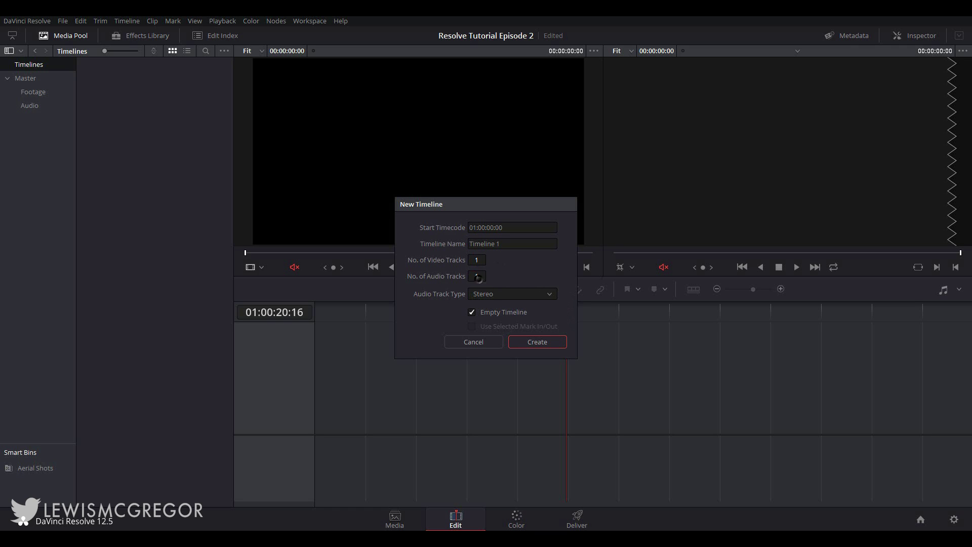
drag(479, 277, 478, 278)
click(481, 259)
text(3)
click(510, 295)
key(shift+Tab)
text(Scene 1 Magic Short Thing)
- Create the Scene 1 Magic Short Thing timeline from the bin's clips, then undo it
click(506, 318)
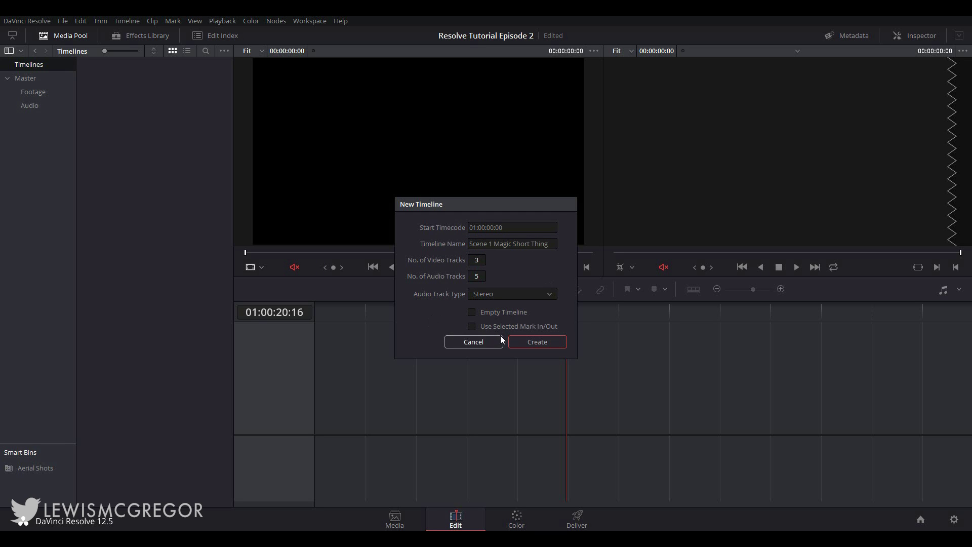
click(524, 340)
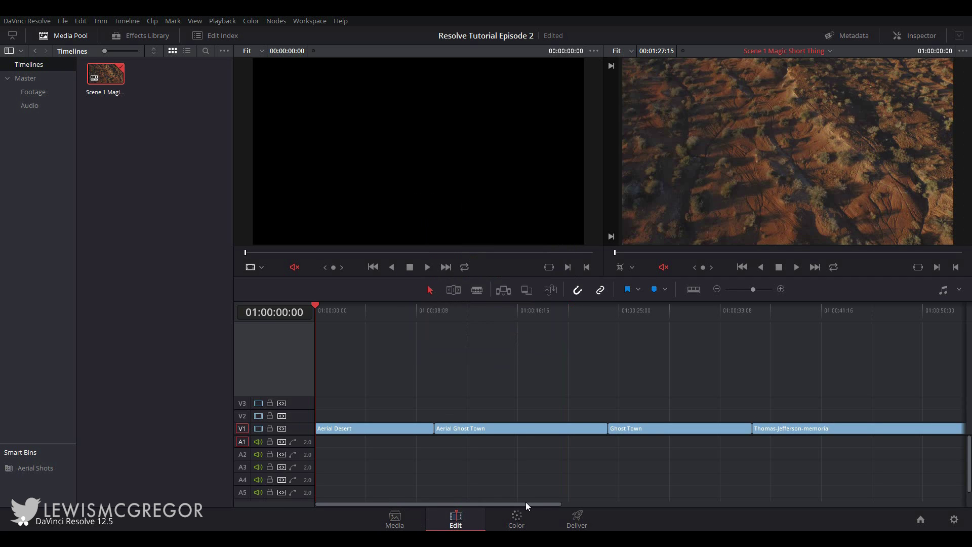
drag(525, 503, 466, 480)
key(ctrl+z)
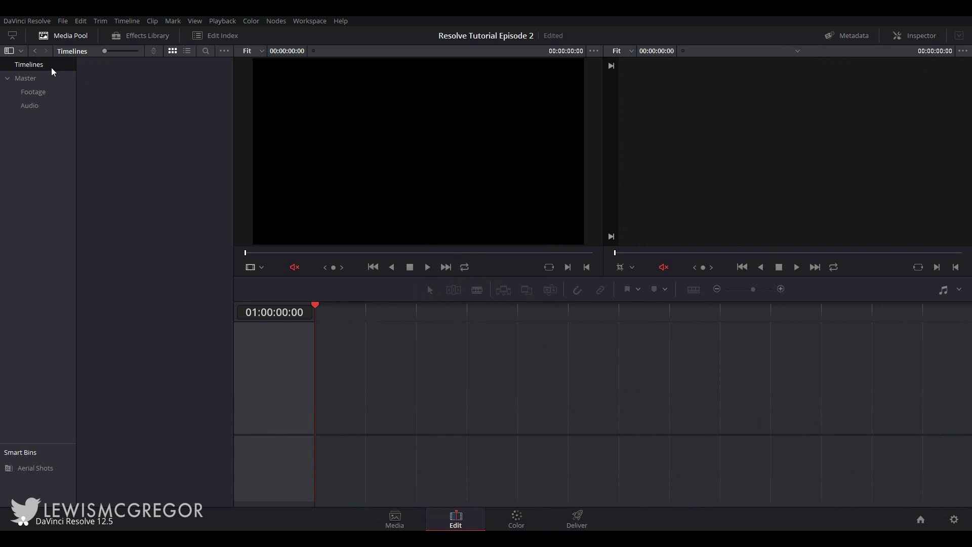
- Create a new empty timeline with 3 video tracks and 5 audio tracks
key(ctrl+n)
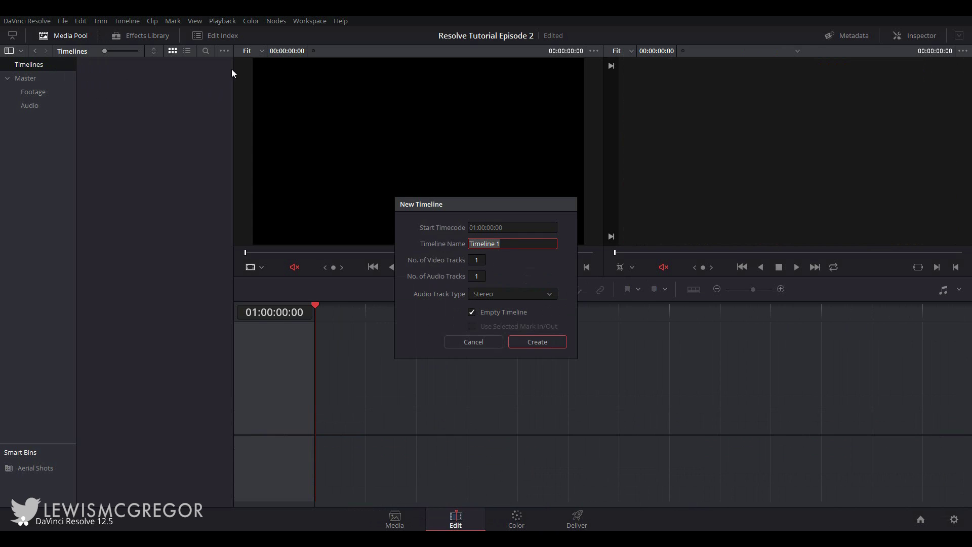
click(477, 276)
text(5)
click(476, 260)
text(3)
key(Return)
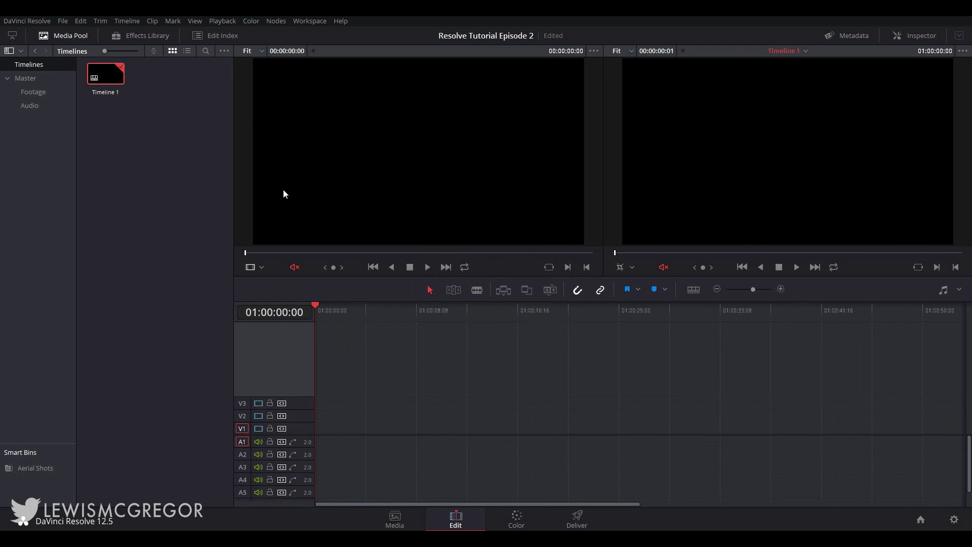
- Check Timeline 1's options menu, then show the Footage bin clips
right_click(99, 64)
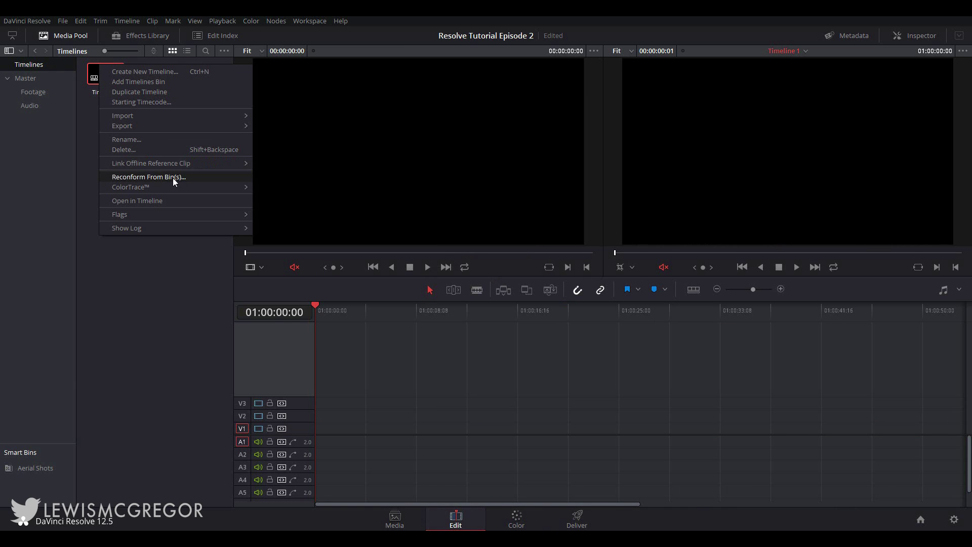
mouse_move(162, 120)
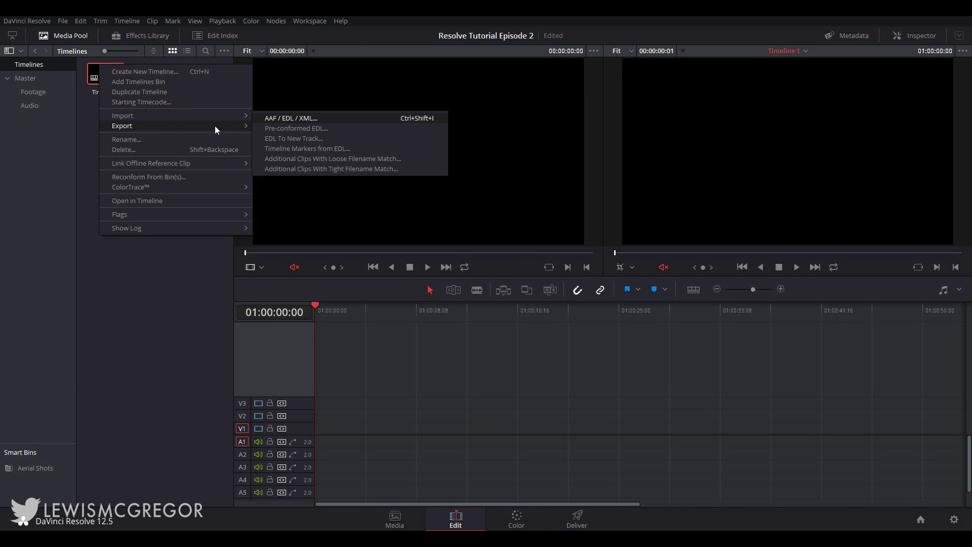
mouse_move(215, 125)
click(115, 351)
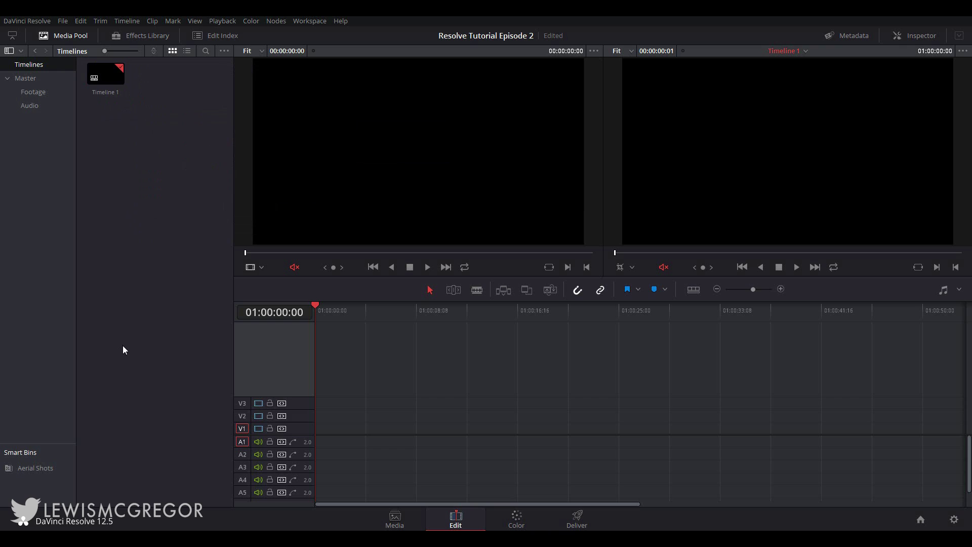
click(33, 91)
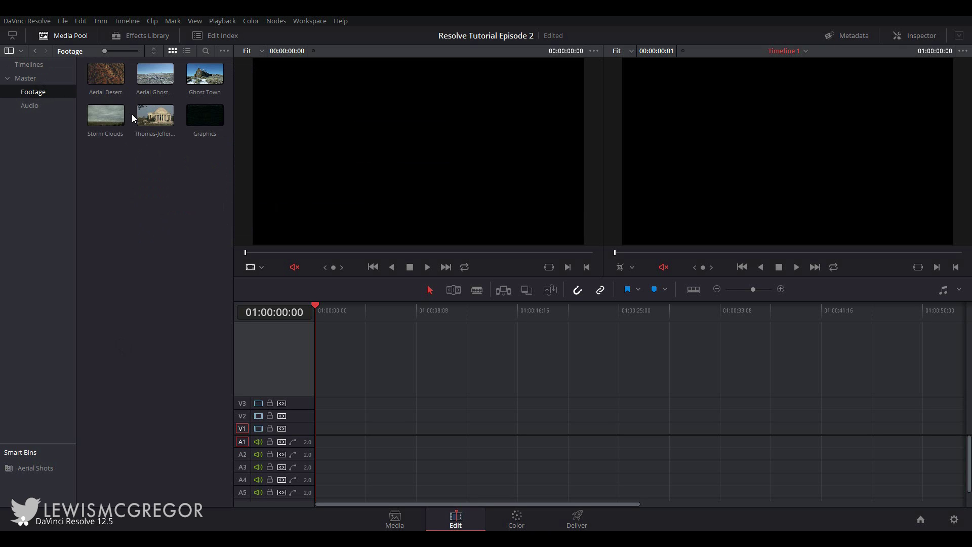
- Place Aerial Desert on V3 at 8 seconds and Aerial Ghost Town on V2, trimming its end
drag(106, 73, 421, 404)
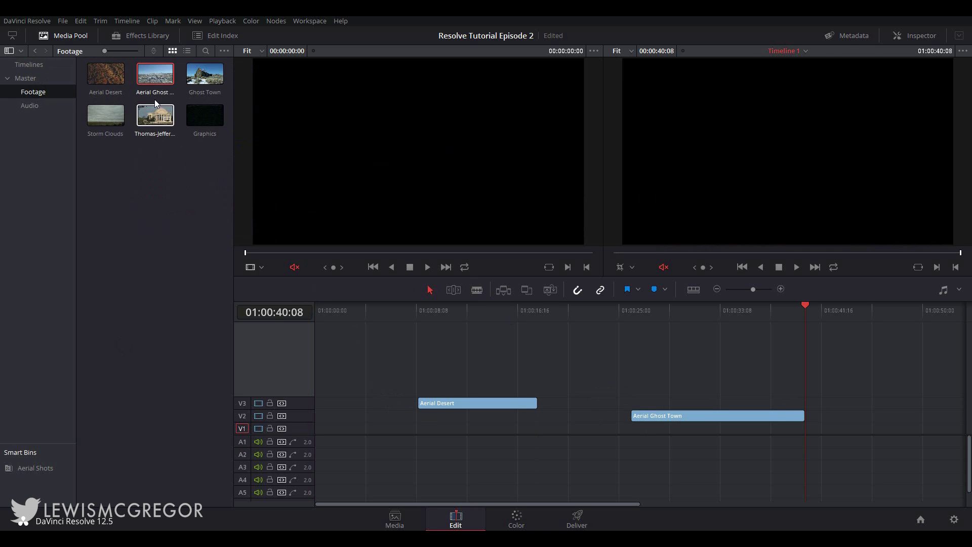
drag(156, 76, 339, 430)
drag(496, 428, 417, 428)
- Blade Aerial Desert at two points and ripple-delete the middle and leftover pieces
key(b)
click(441, 403)
click(486, 403)
key(a)
click(463, 403)
key(Delete)
click(432, 404)
key(Delete)
- Move Aerial Desert and Aerial Ghost Town onto V1, then delete all three V1 clips
drag(454, 408, 457, 429)
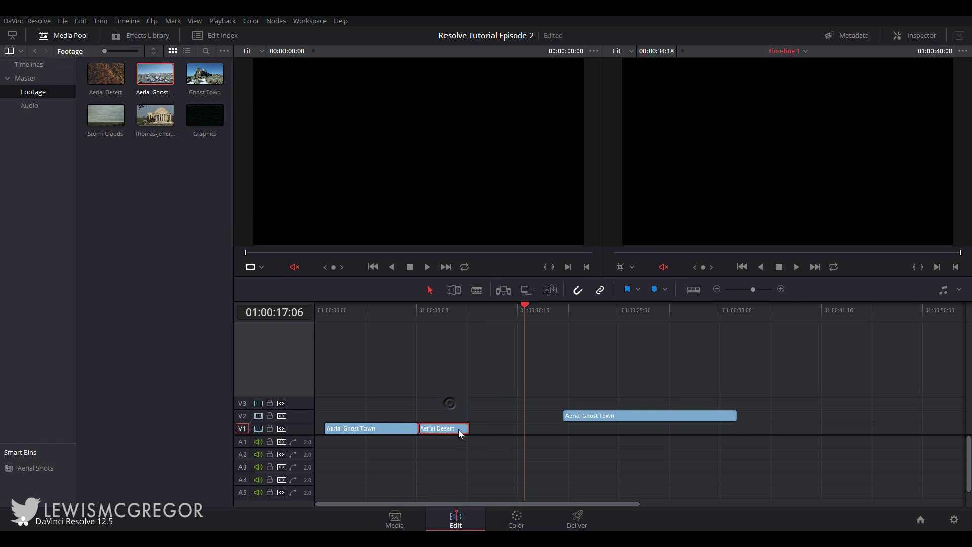
drag(572, 415, 498, 439)
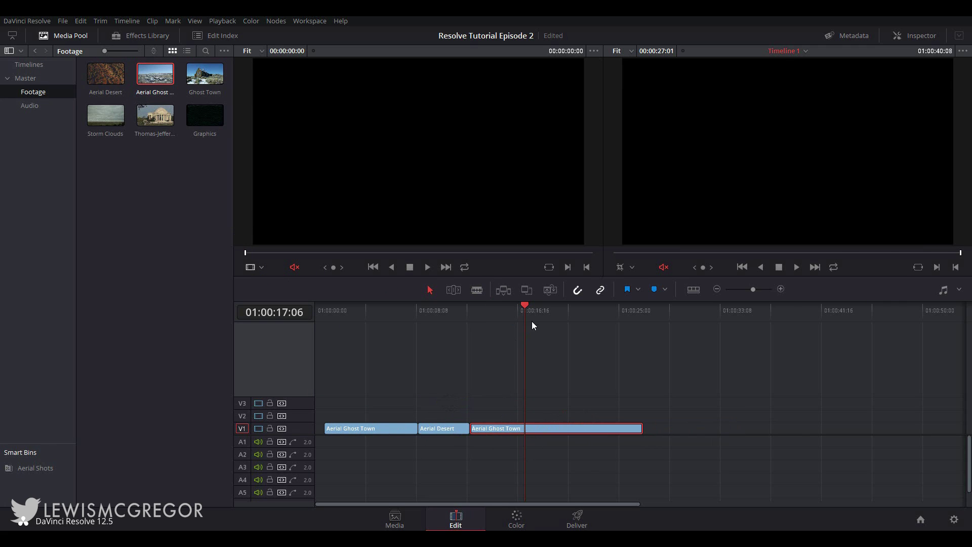
drag(532, 319, 378, 359)
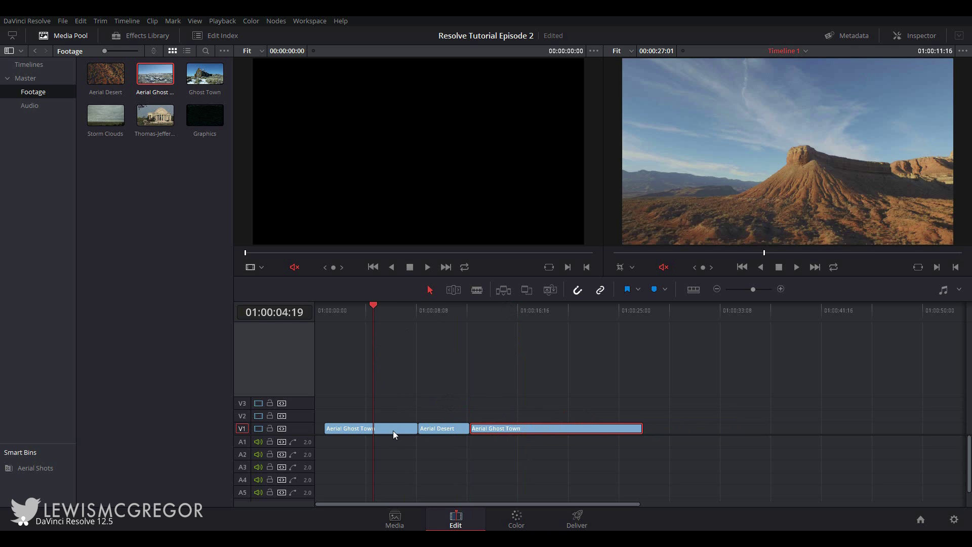
drag(493, 463, 393, 411)
key(Delete)
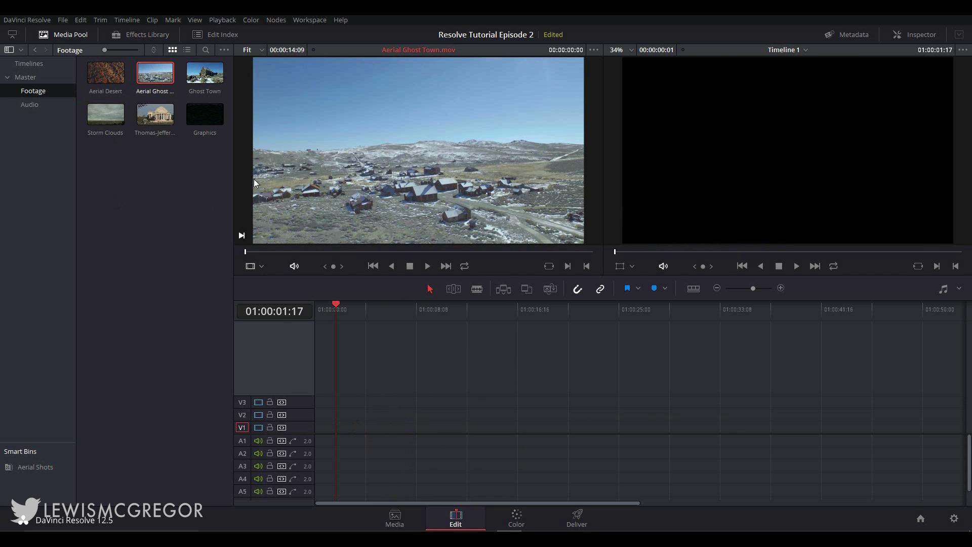
key(ctrl+s)
click(288, 252)
click(322, 252)
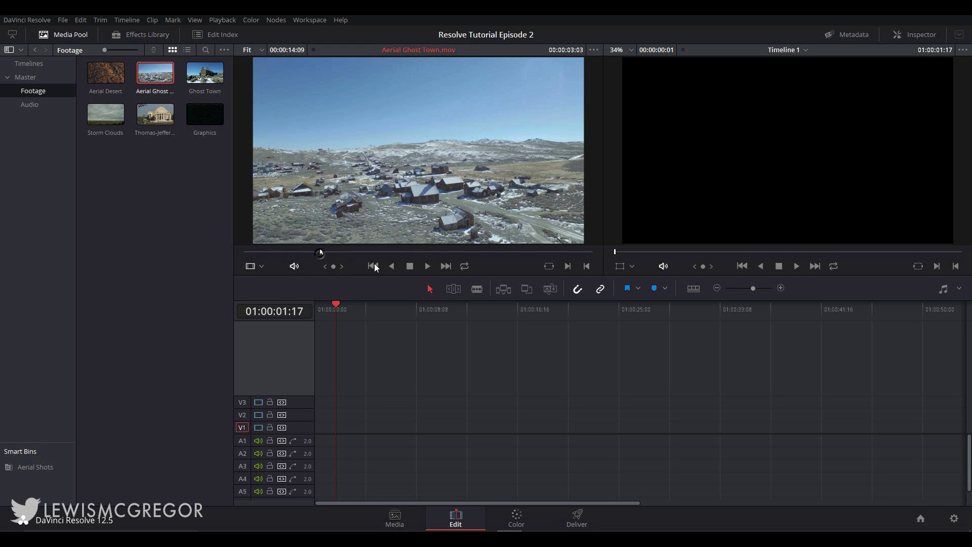
click(428, 267)
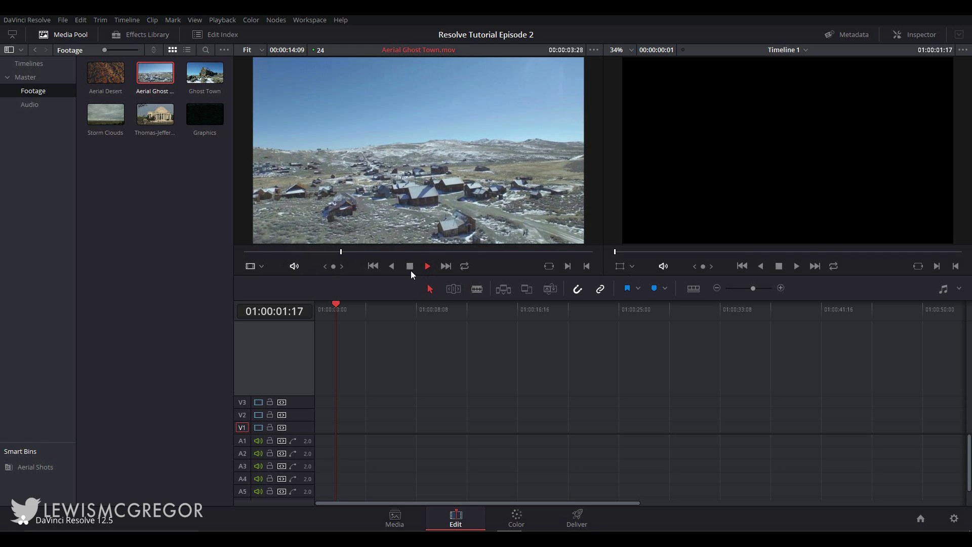
click(410, 266)
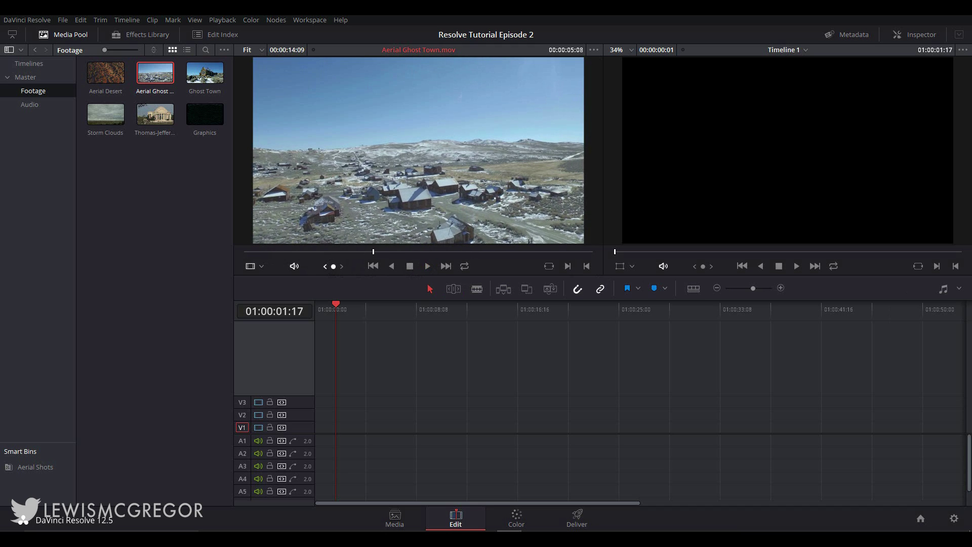
drag(399, 253, 404, 252)
click(427, 266)
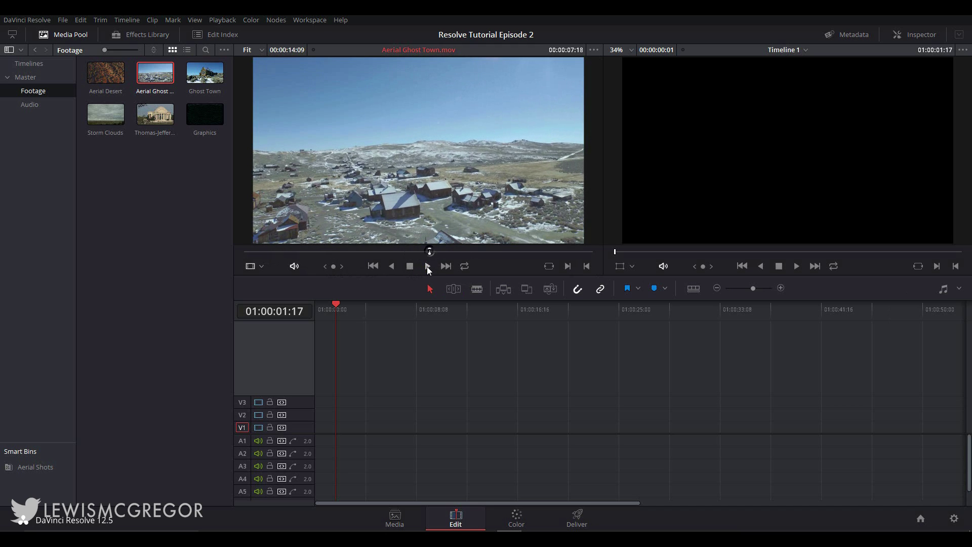
click(444, 266)
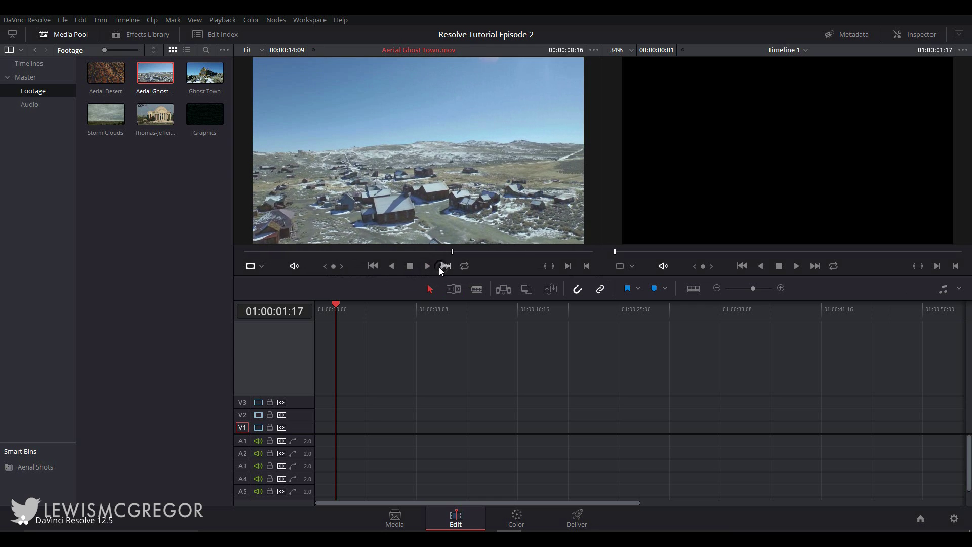
click(427, 267)
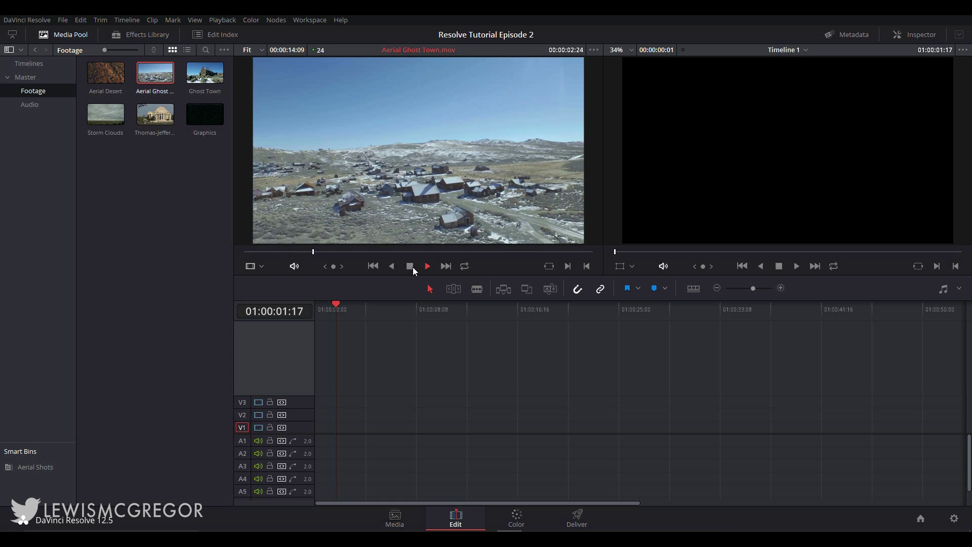
click(411, 267)
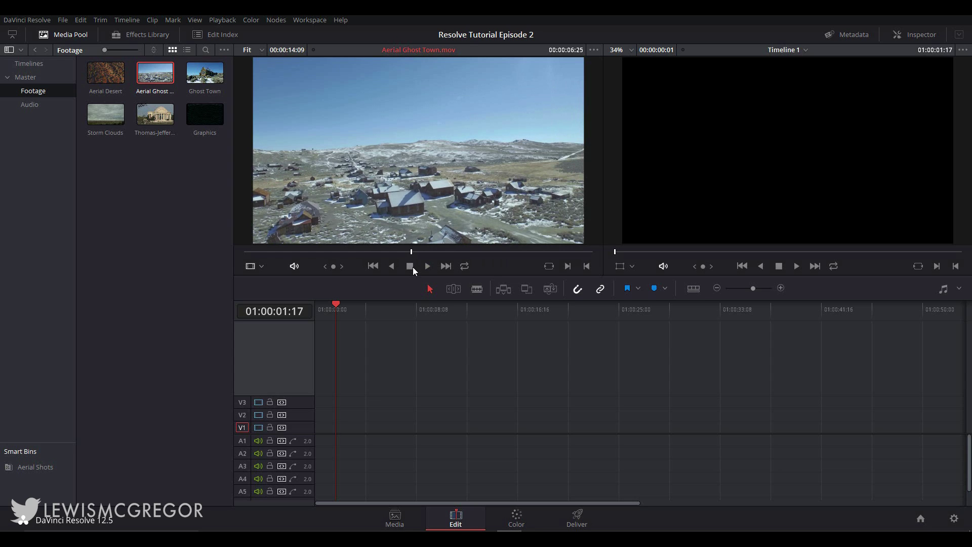
key(space)
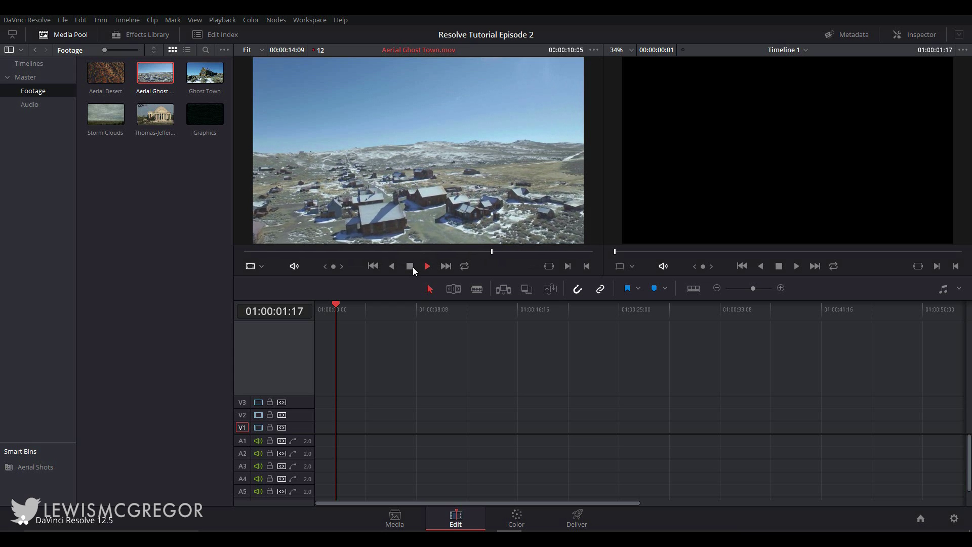
click(411, 266)
key(Left)
key(Left)
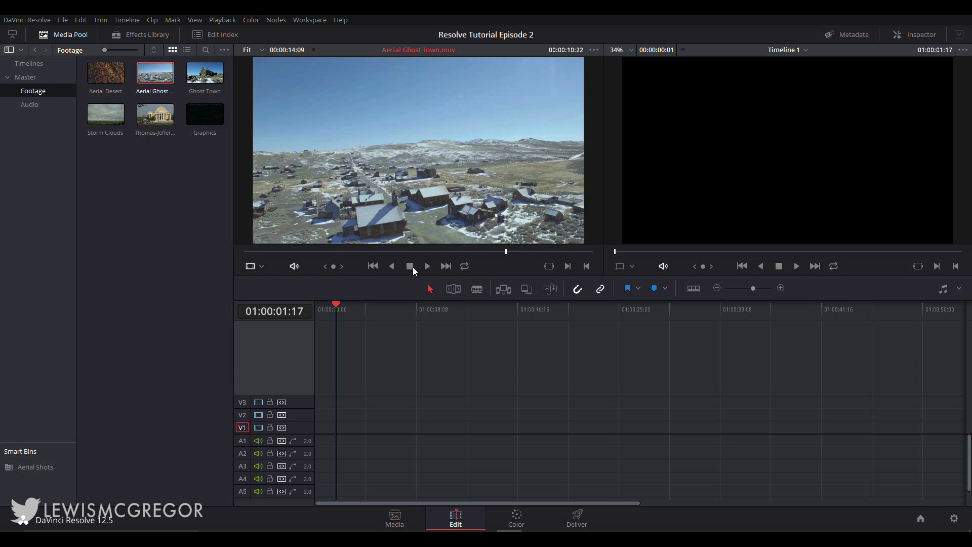
key(Right)
key(Right)
key(Right)
key(Right)
key(Right)
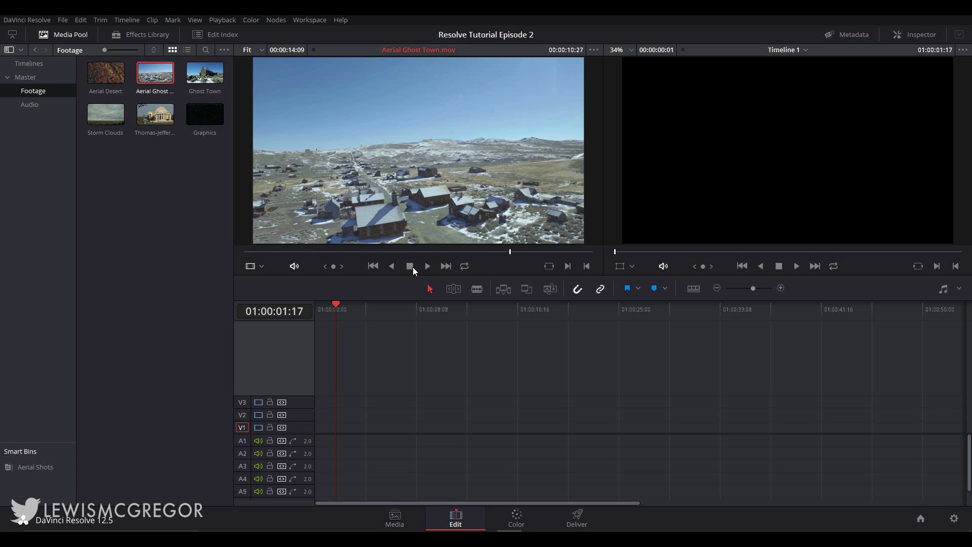
click(393, 252)
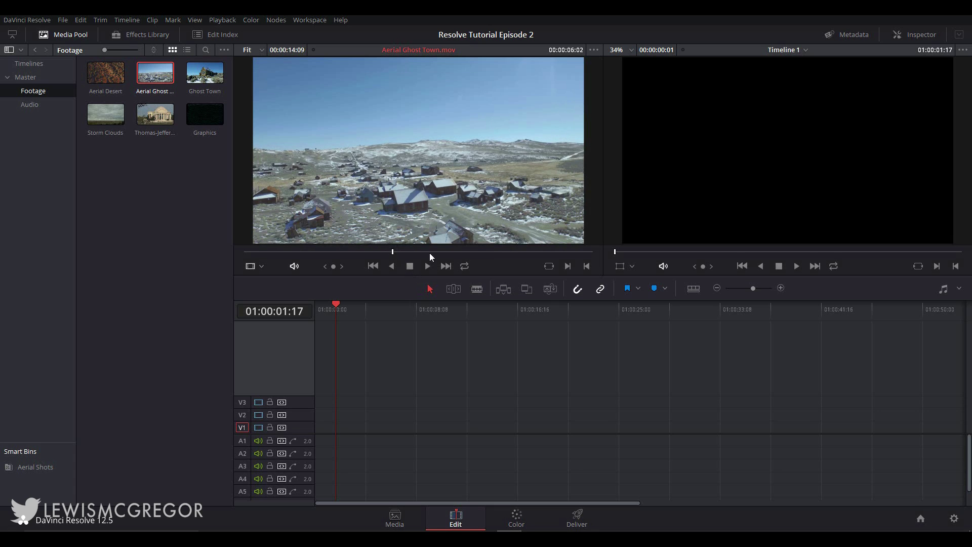
- Mark in and out on Aerial Ghost Town and drop the six-second section at V1's start
click(354, 252)
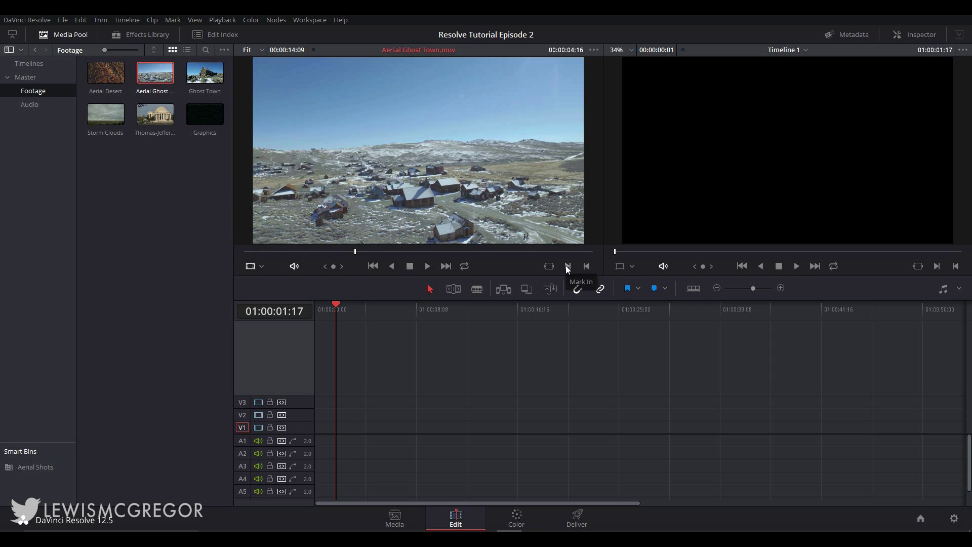
click(566, 266)
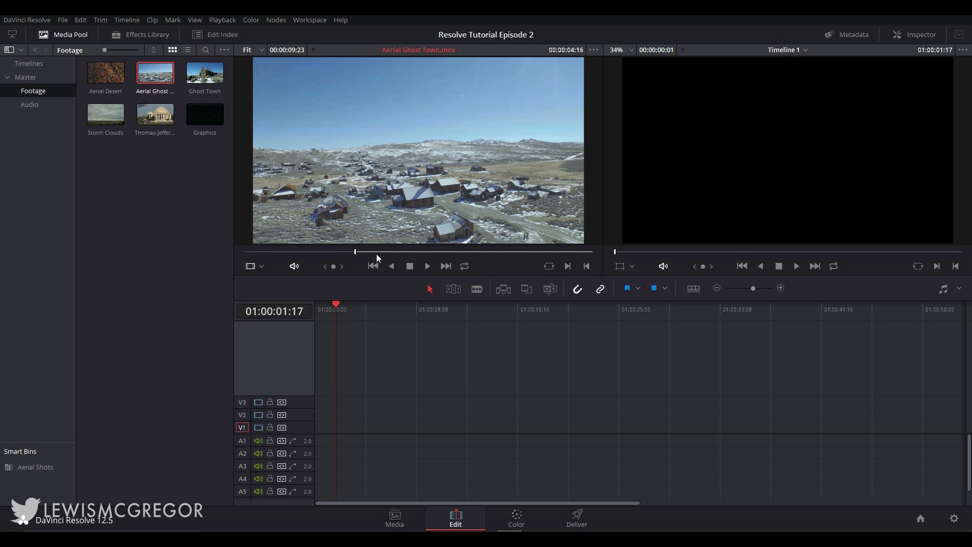
drag(385, 252, 522, 253)
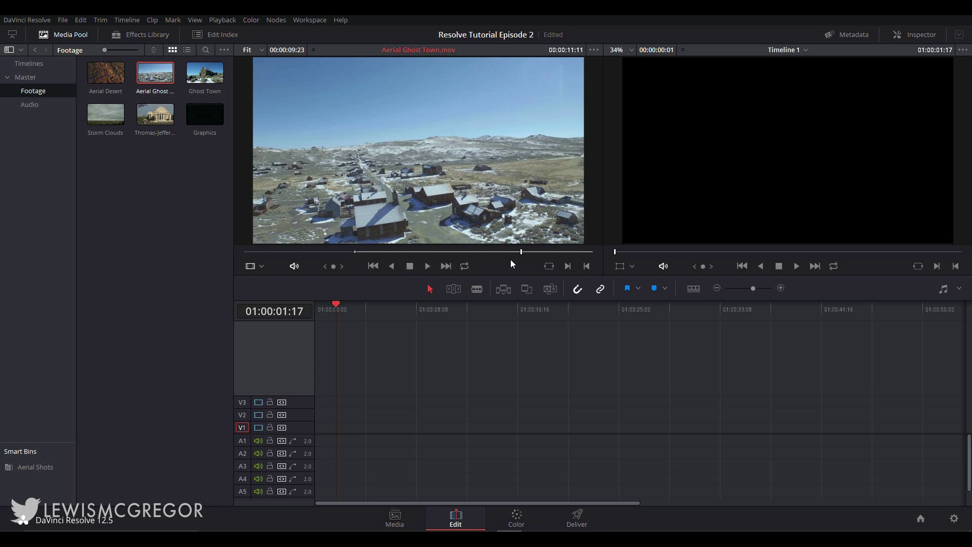
key(o)
click(381, 252)
click(466, 251)
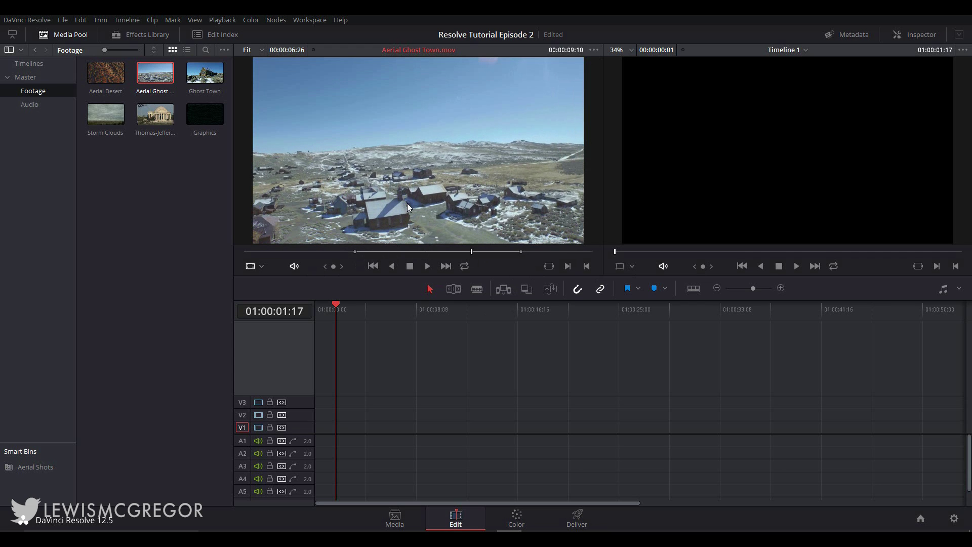
drag(403, 201, 313, 438)
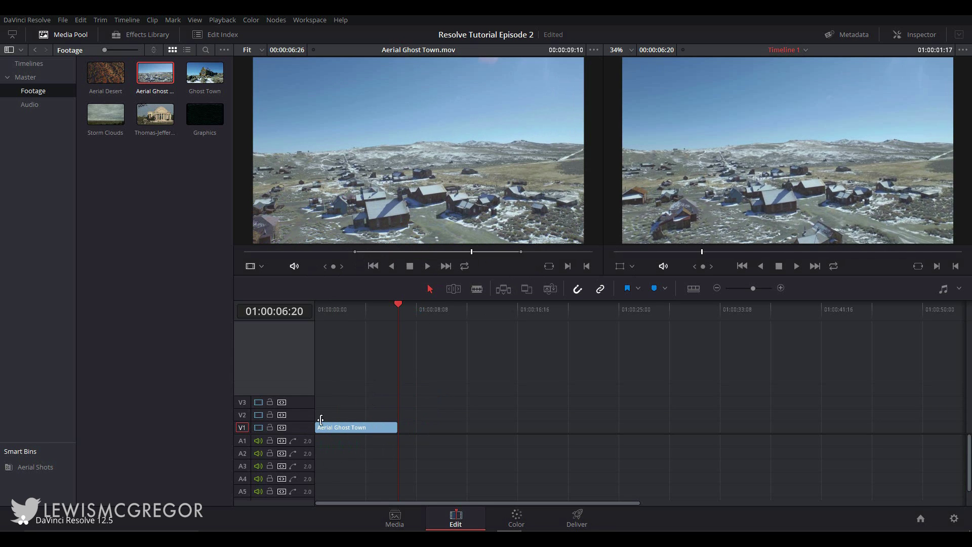
- Return the playhead to the start and remove the Aerial Ghost Town clip from V1
click(344, 309)
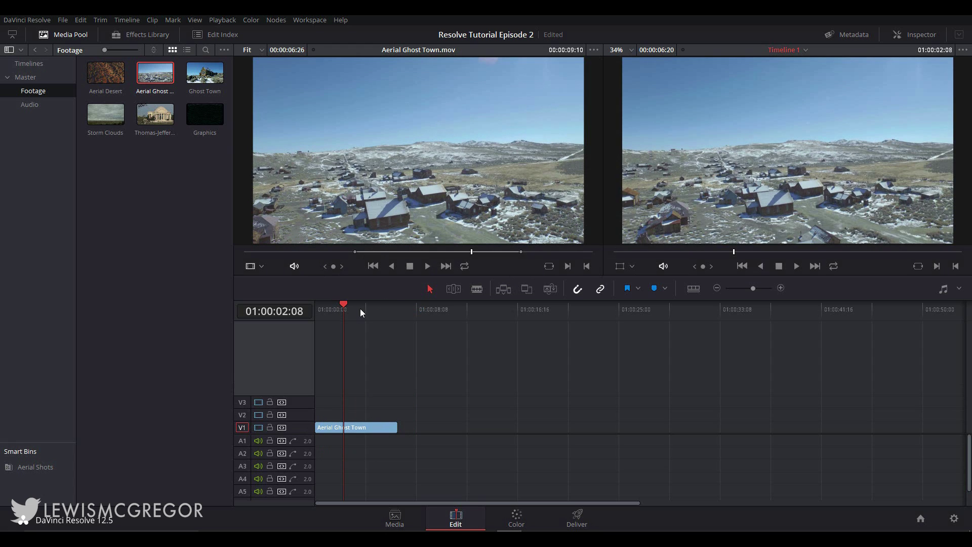
click(359, 309)
double_click(353, 424)
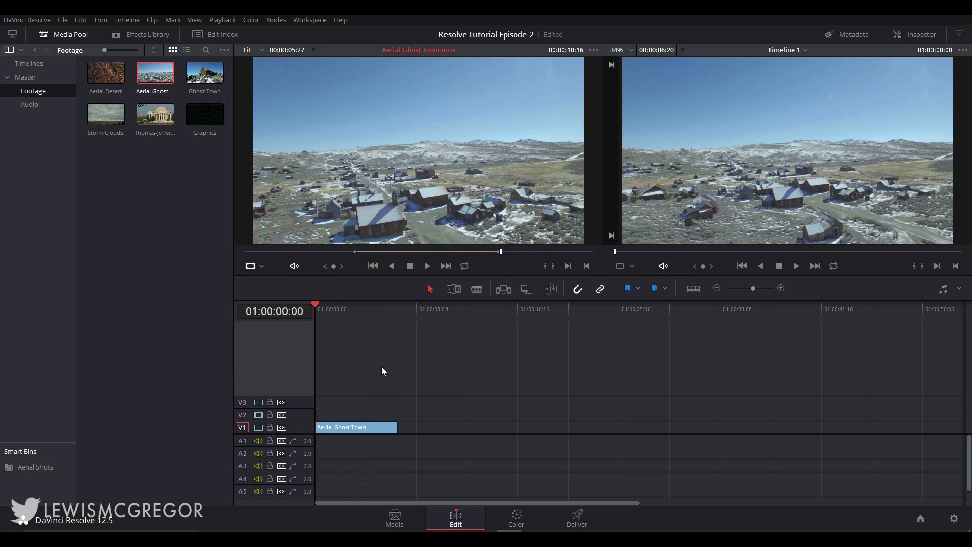
drag(369, 416, 353, 436)
key(ctrl+z)
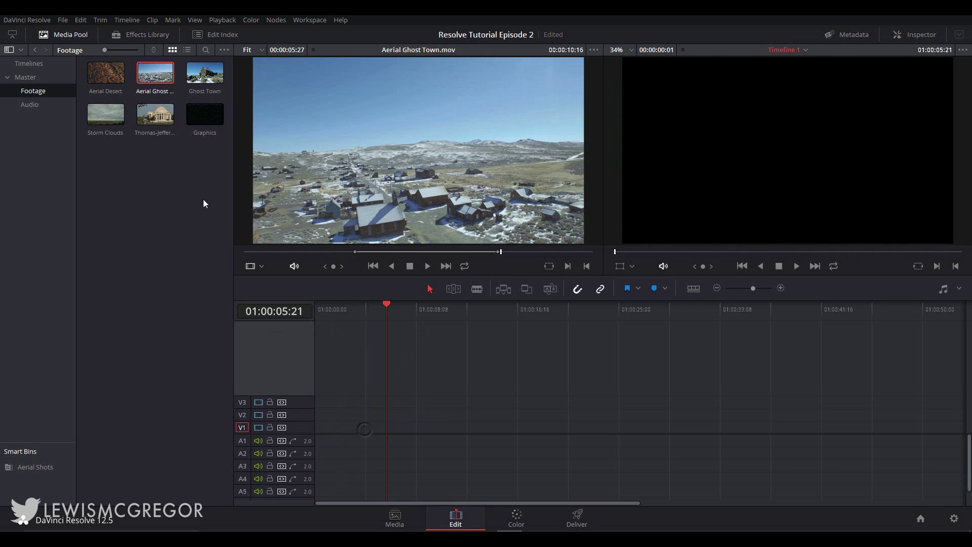
- Add Aerial Desert, Ghost Town and Thomas-Jefferson-memorial one after another on V1
click(107, 76)
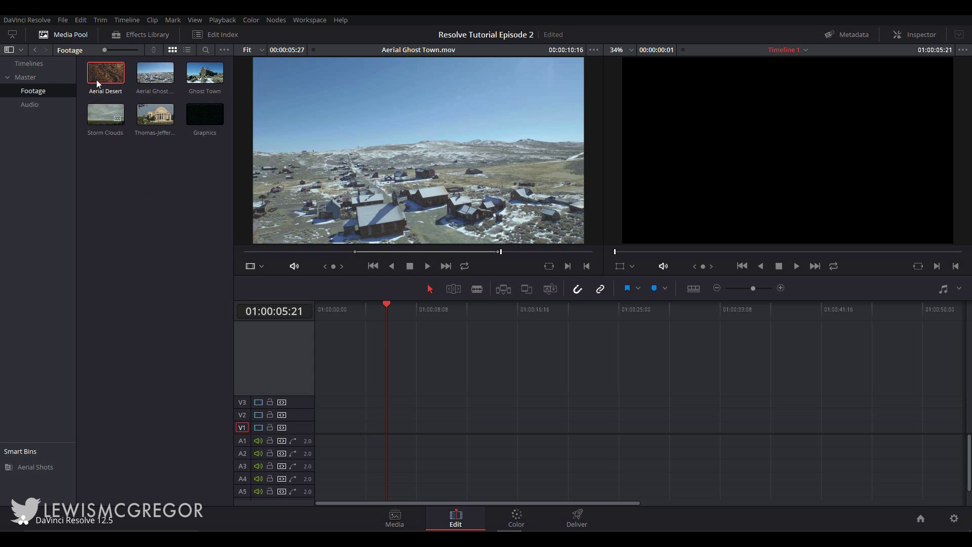
drag(106, 88, 309, 433)
drag(204, 72, 355, 444)
drag(155, 115, 384, 445)
- Try Storm Clouds overwrite and insert edits at 01:00:06:09, undoing each one
drag(103, 120, 213, 302)
click(375, 304)
drag(106, 115, 923, 101)
key(ctrl+z)
drag(106, 115, 918, 131)
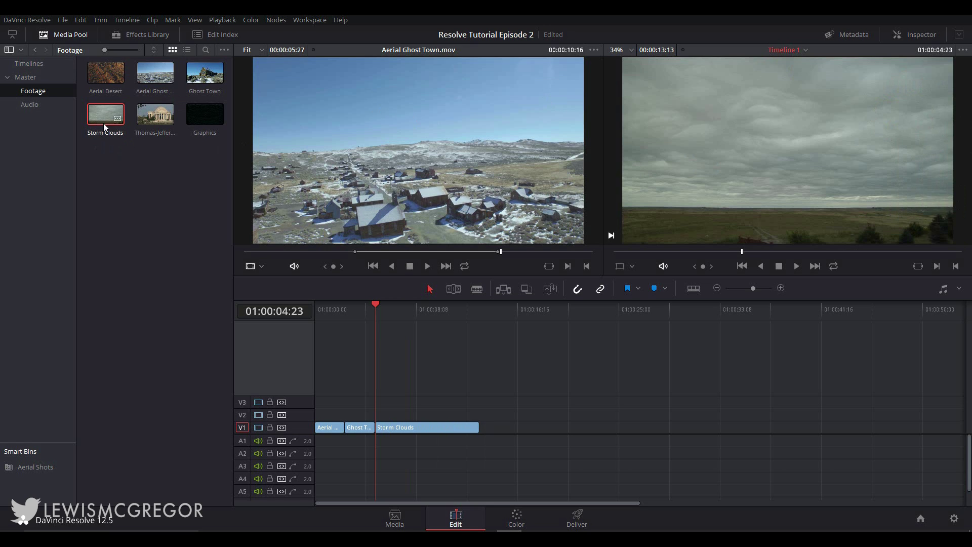
drag(375, 309, 393, 308)
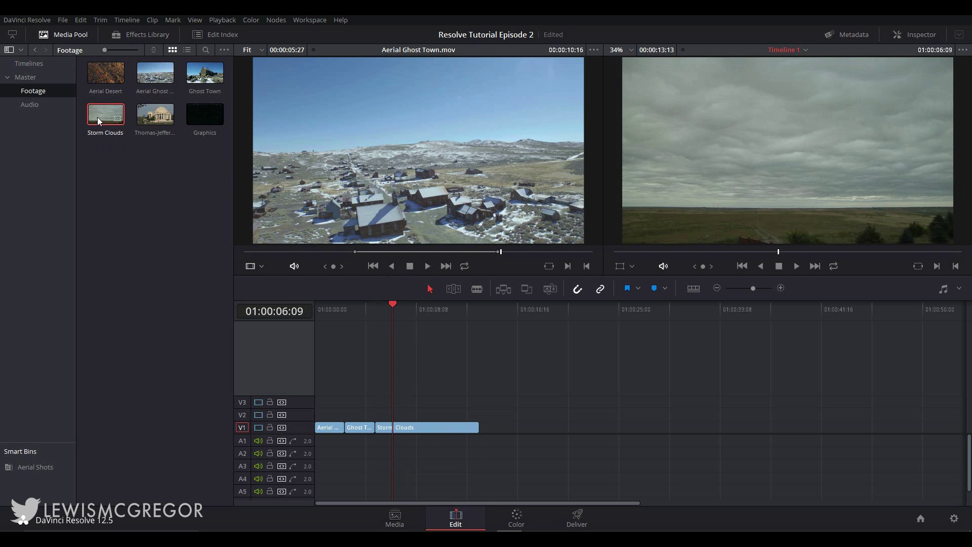
key(ctrl+z)
drag(101, 121, 922, 83)
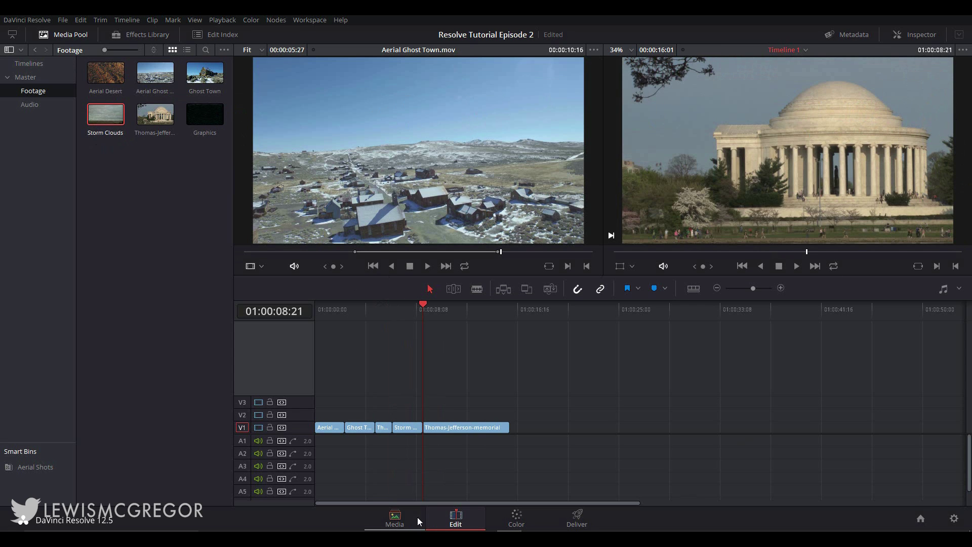
key(ctrl+z)
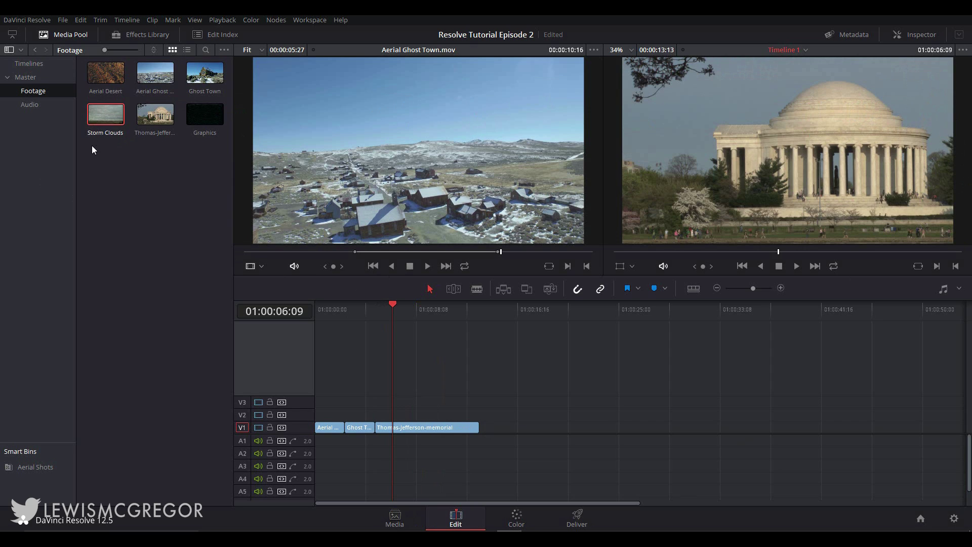
click(97, 213)
- Lay the Moon Rings music from the Audio bin onto A1
click(27, 106)
drag(109, 76, 340, 441)
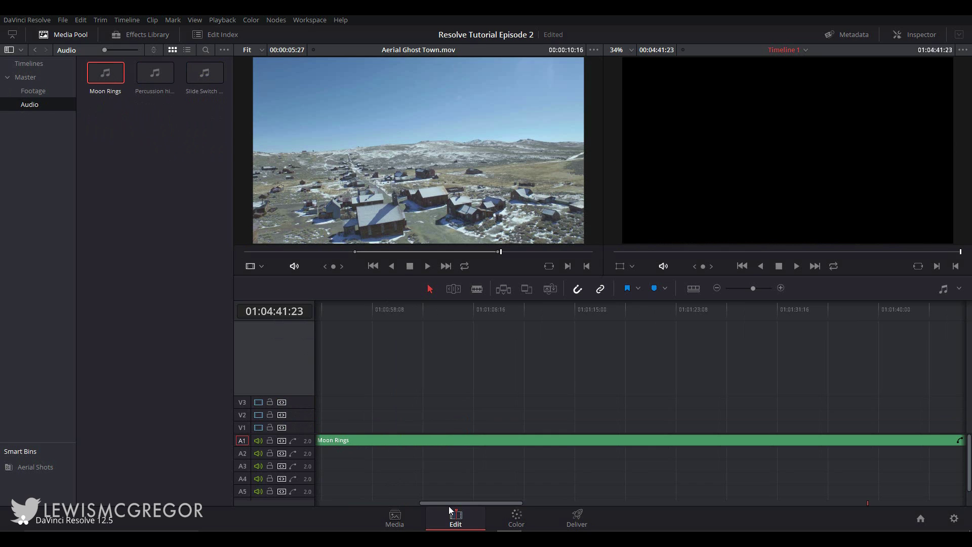
drag(448, 505, 308, 496)
- Cut Moon Rings where the video ends, delete its tail, and remove all empty tracks
key(b)
click(480, 440)
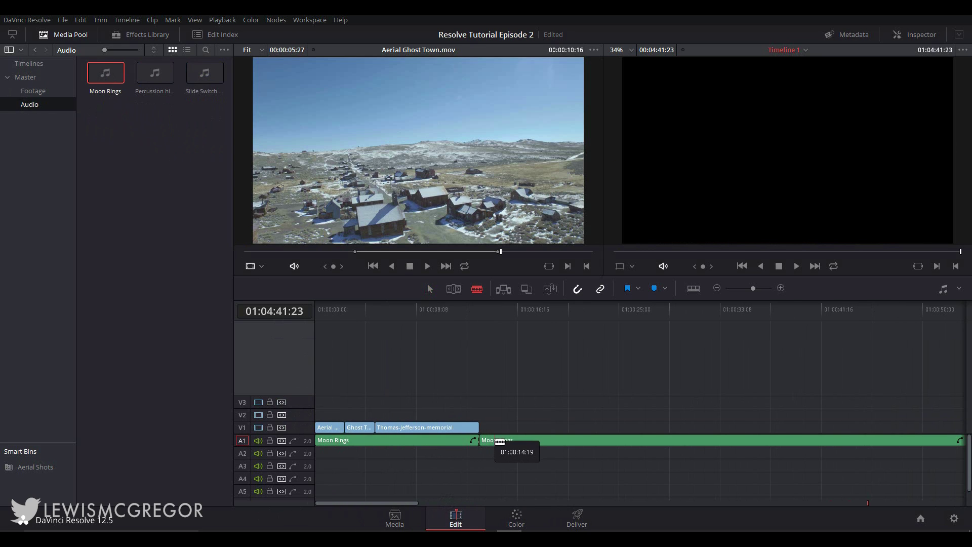
key(a)
click(494, 441)
key(Delete)
right_click(299, 413)
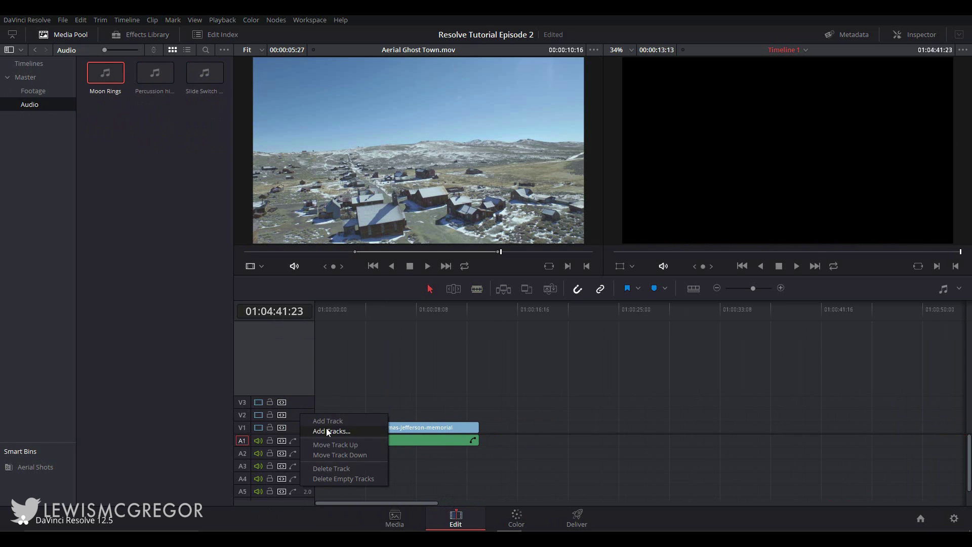
click(343, 477)
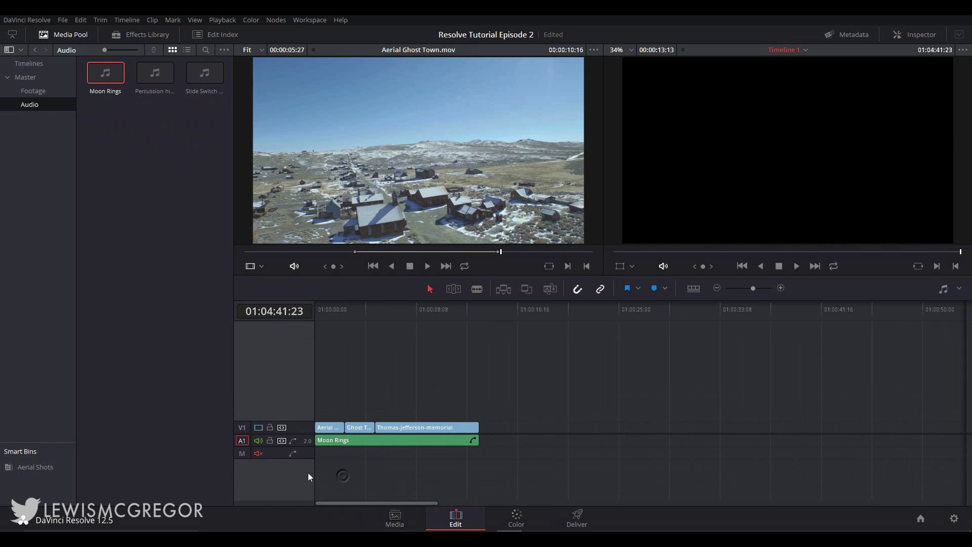
- Add one video track above V1, then review Add Tracks position choices and cancel
right_click(290, 438)
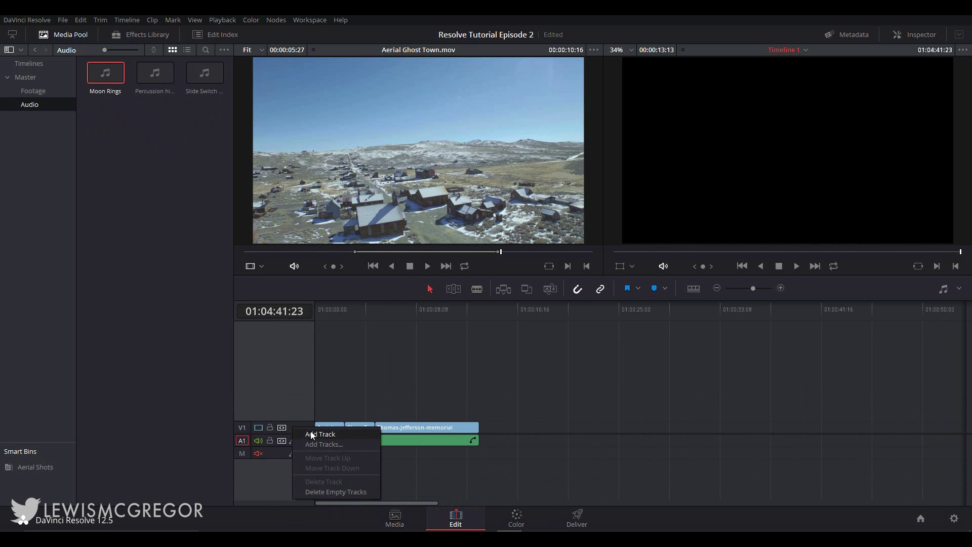
click(304, 430)
right_click(304, 429)
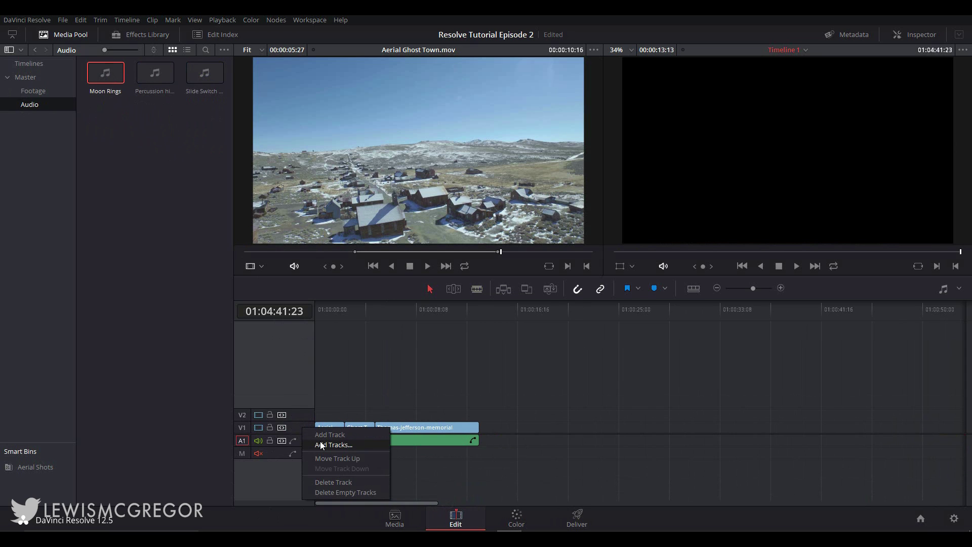
click(319, 444)
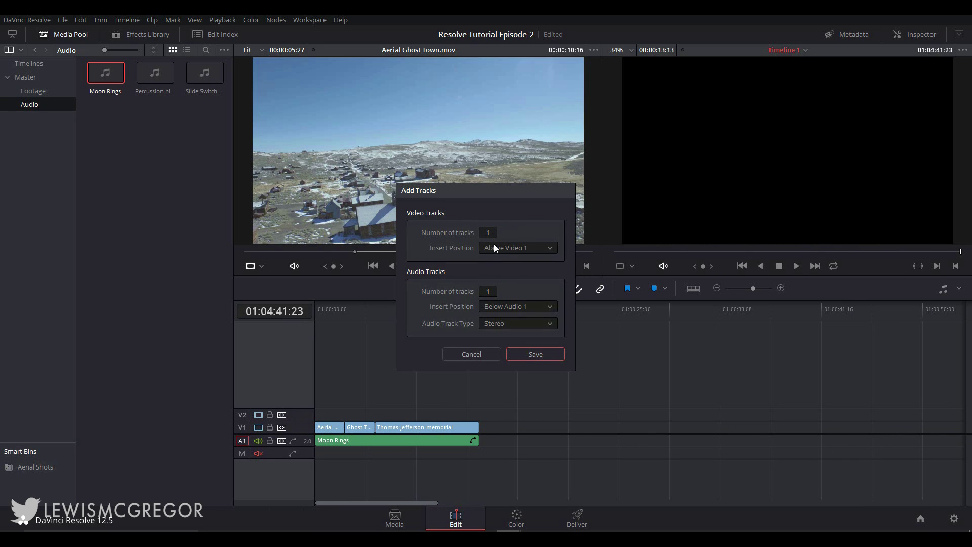
click(531, 247)
click(503, 262)
click(511, 246)
click(511, 271)
click(490, 354)
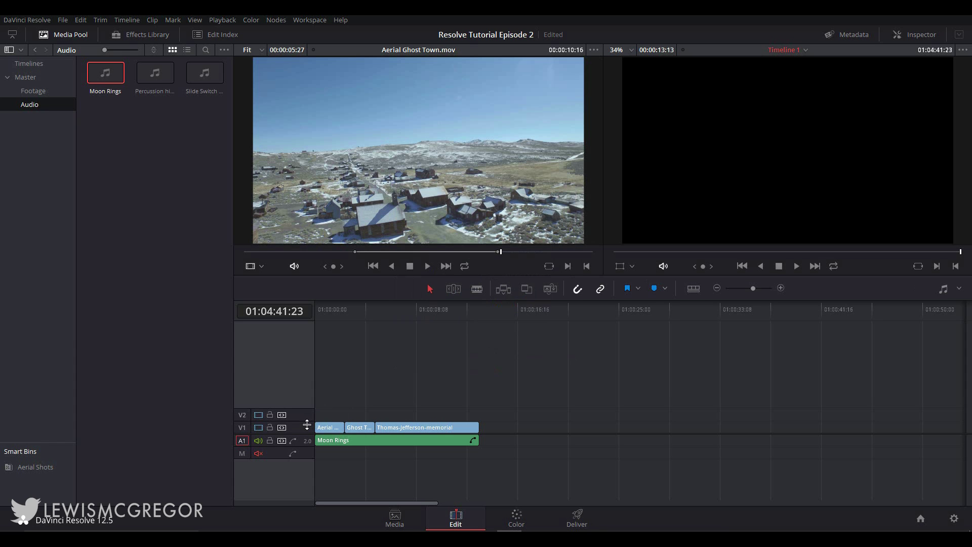
- Show video clips as filmstrips, turn on audio waveforms, and make video tracks taller
scroll(661, 332, down, 1)
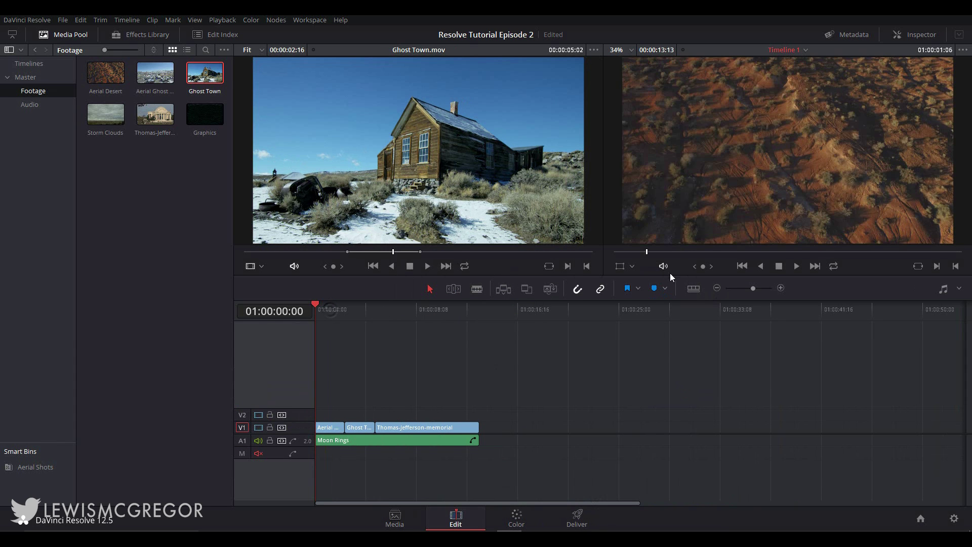
click(699, 290)
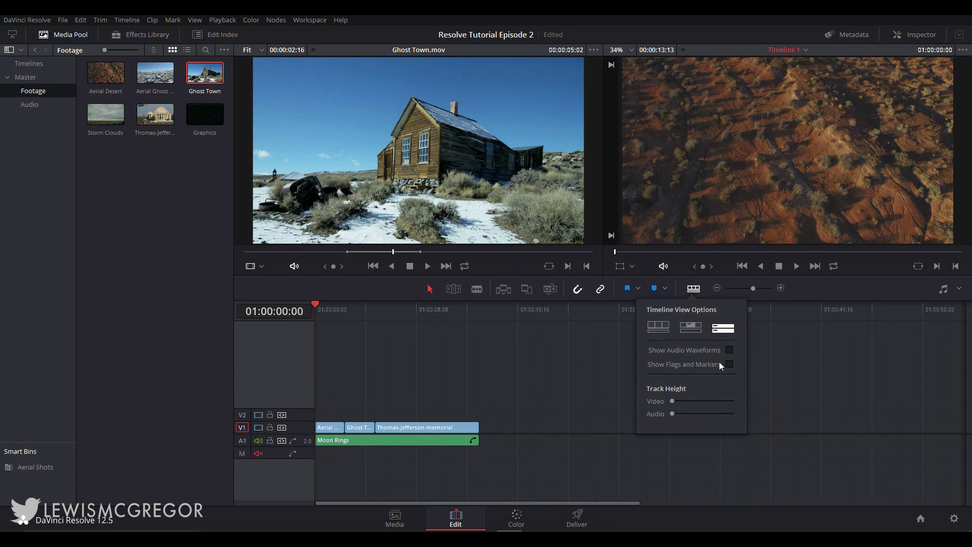
click(692, 328)
click(658, 327)
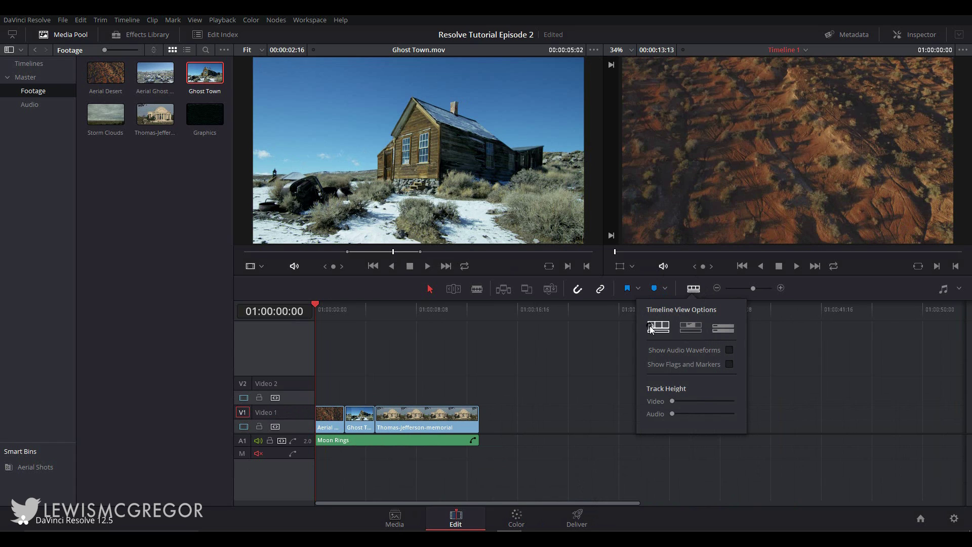
click(729, 351)
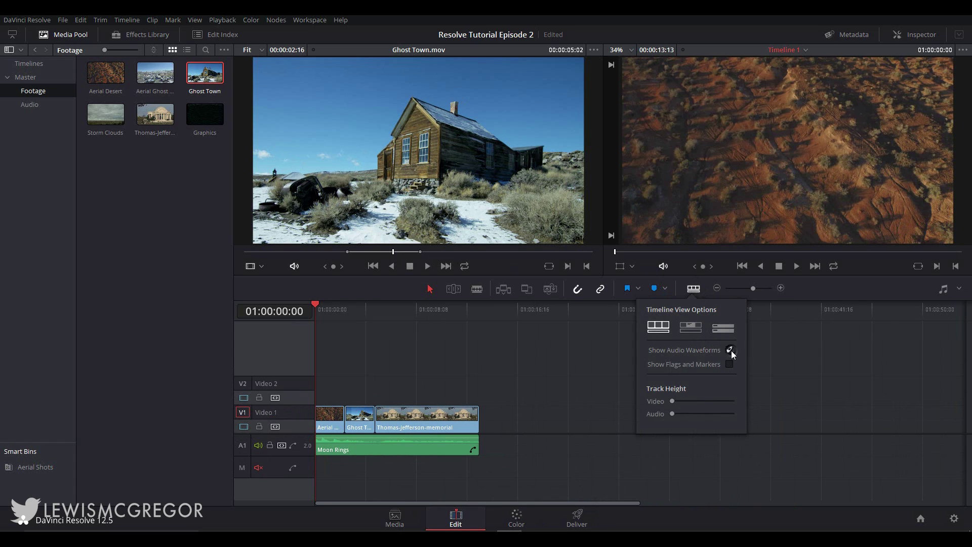
drag(670, 400, 699, 412)
click(368, 445)
- Zoom the timeline out twice and back in twice to review the clips
scroll(378, 443, down, 2)
scroll(378, 442, up, 3)
scroll(377, 442, down, 1)
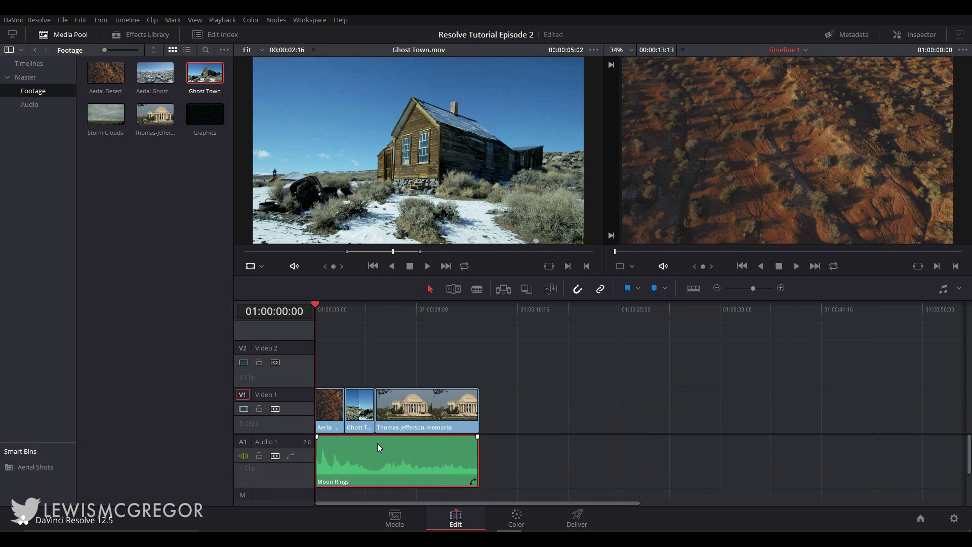
click(717, 288)
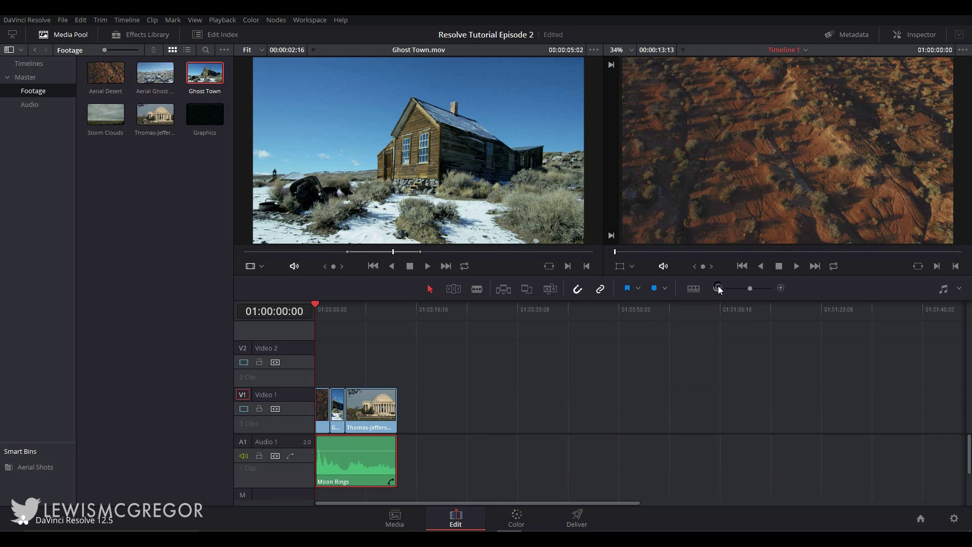
click(717, 288)
click(780, 288)
click(780, 288)
click(780, 288)
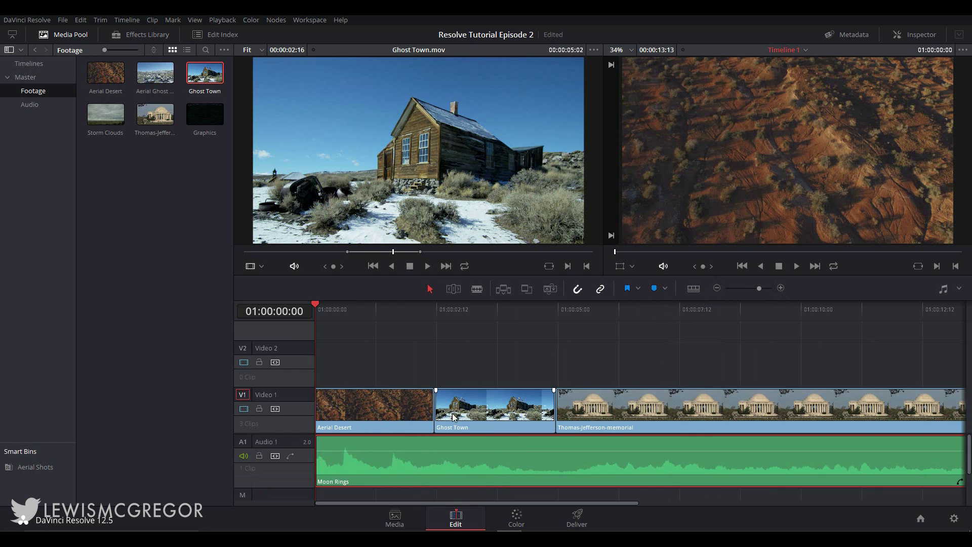
scroll(451, 412, down, 10)
scroll(390, 438, up, 12)
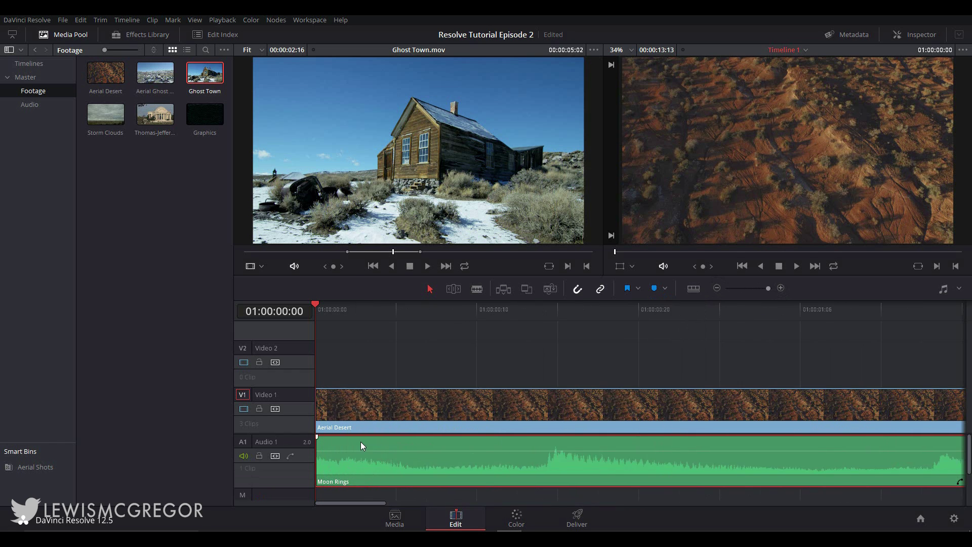
scroll(360, 440, down, 6)
scroll(360, 436, up, 3)
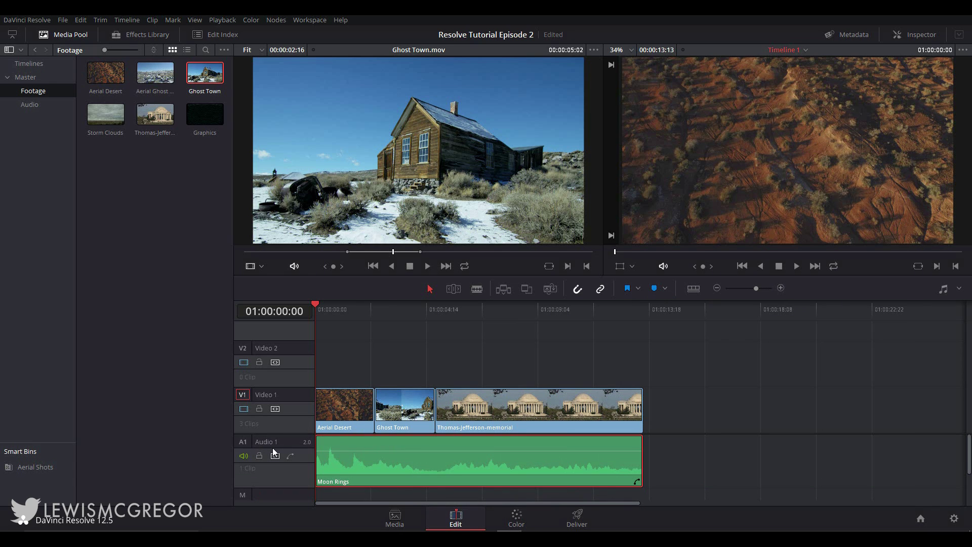
- Toggle V1 video and A1 audio off and back on, then lock V1
click(244, 409)
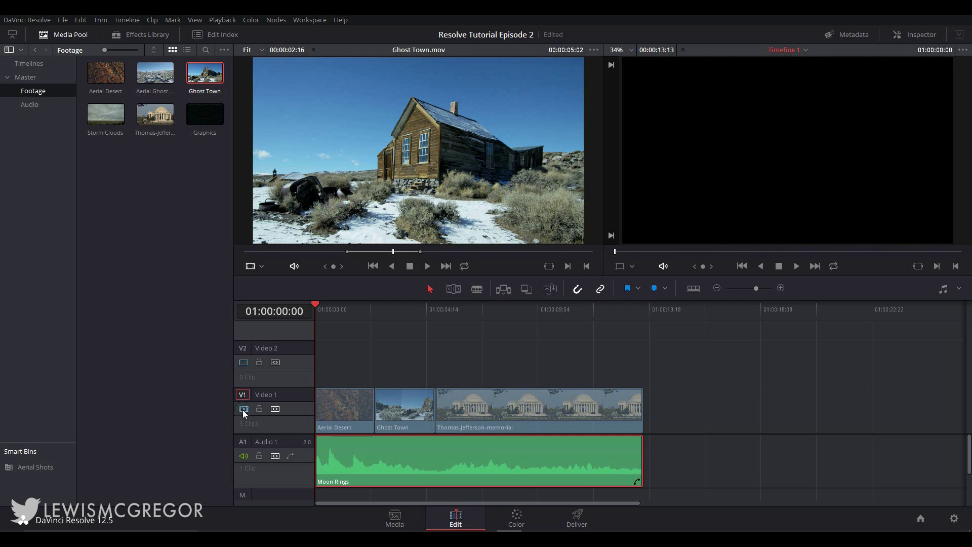
click(243, 409)
click(244, 456)
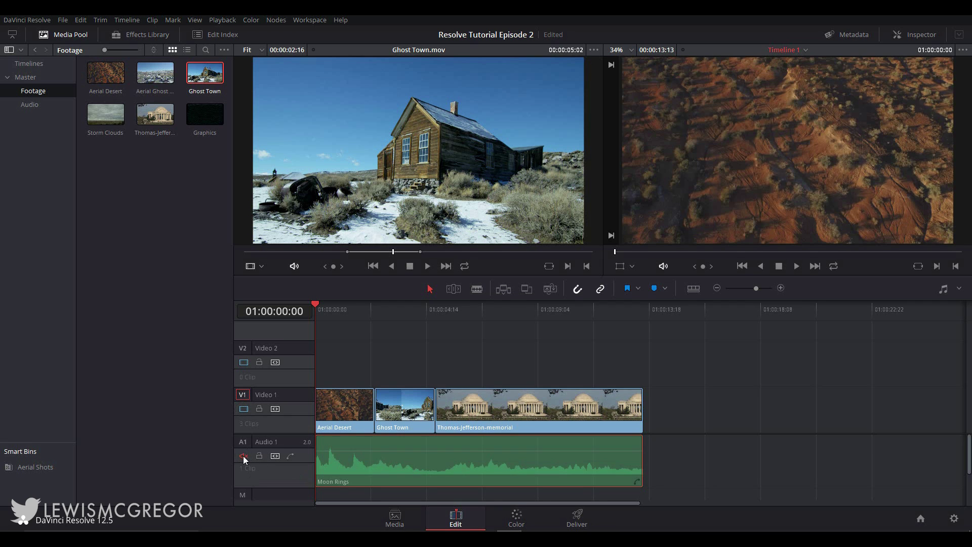
click(243, 456)
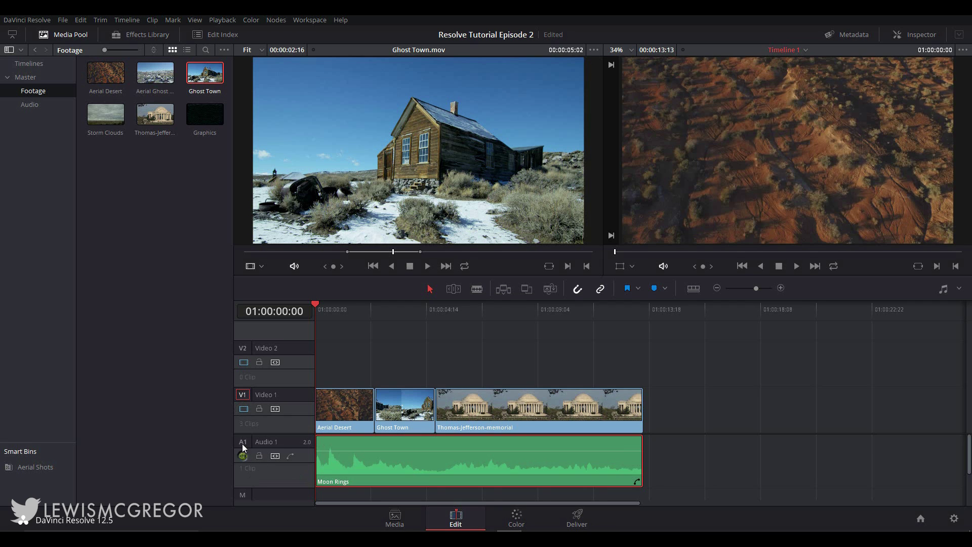
click(259, 409)
- Move the playhead to 01:00:02:22 and rename the Audio 1 track to 'Score'
mouse_move(369, 317)
mouse_down()
mouse_move(378, 326)
mouse_move(386, 317)
mouse_up()
click(453, 288)
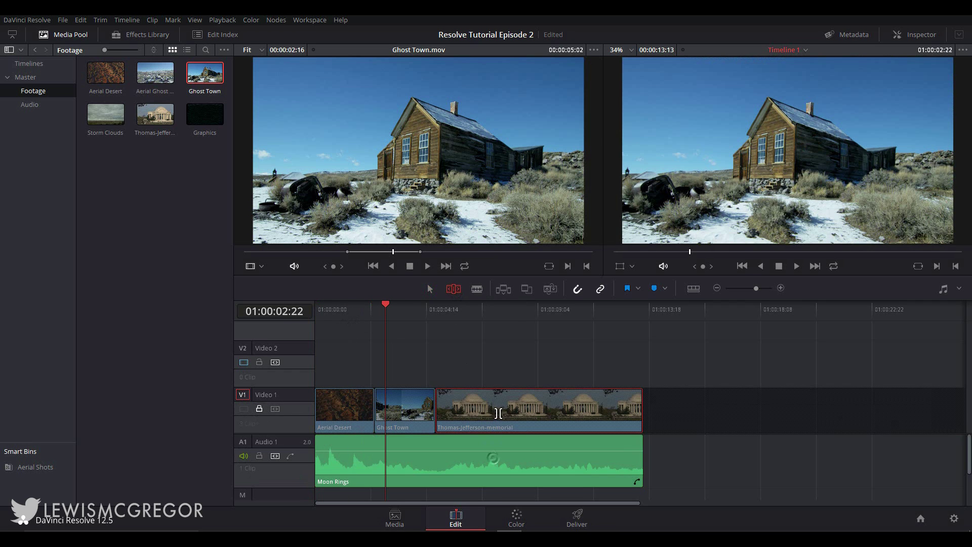
click(428, 287)
double_click(266, 442)
text(Score)
key(Return)
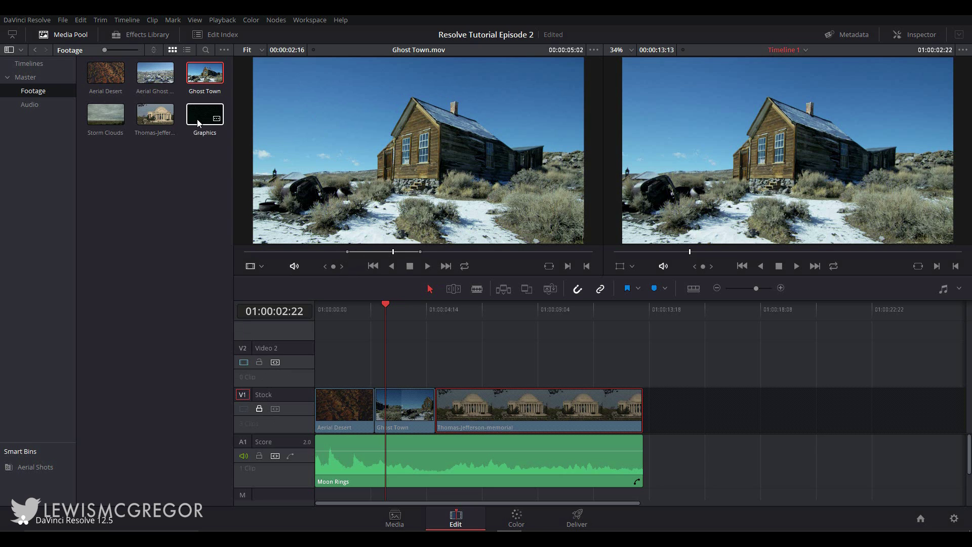
- Unlock the Stock track, target Video 2, and load Storm Clouds cued earlier in the source viewer
click(259, 408)
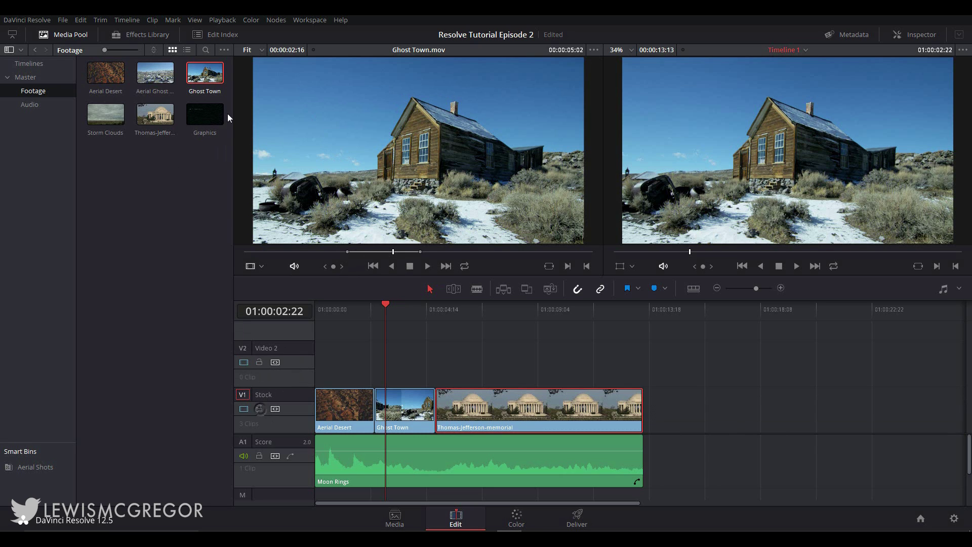
click(243, 347)
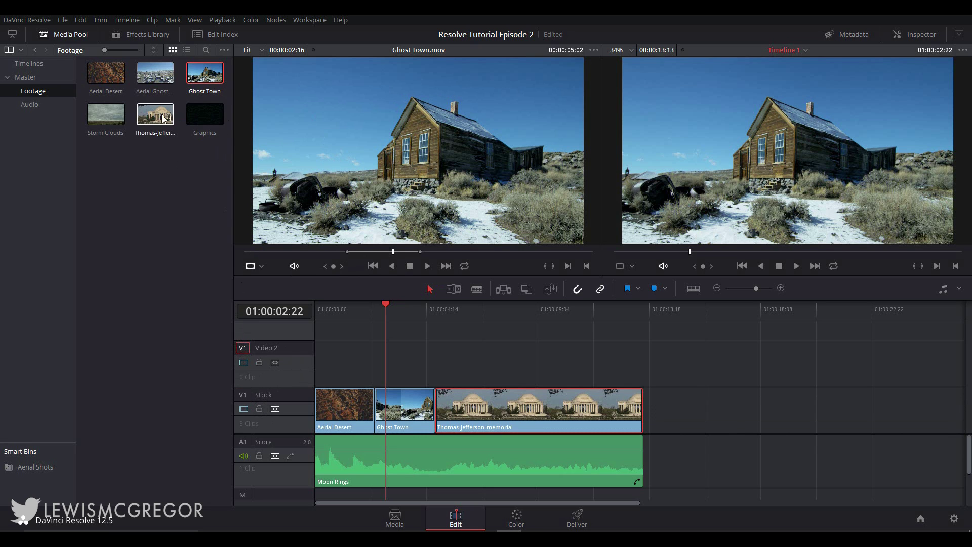
double_click(121, 123)
drag(342, 251, 321, 252)
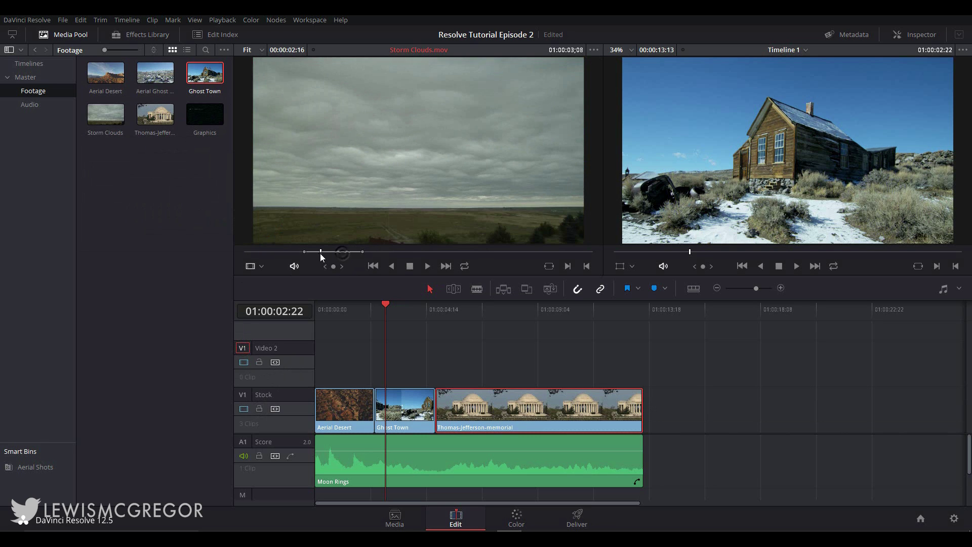
- Insert Storm Clouds on Video 2 at the playhead, retarget Stock, and select the new clip
click(81, 20)
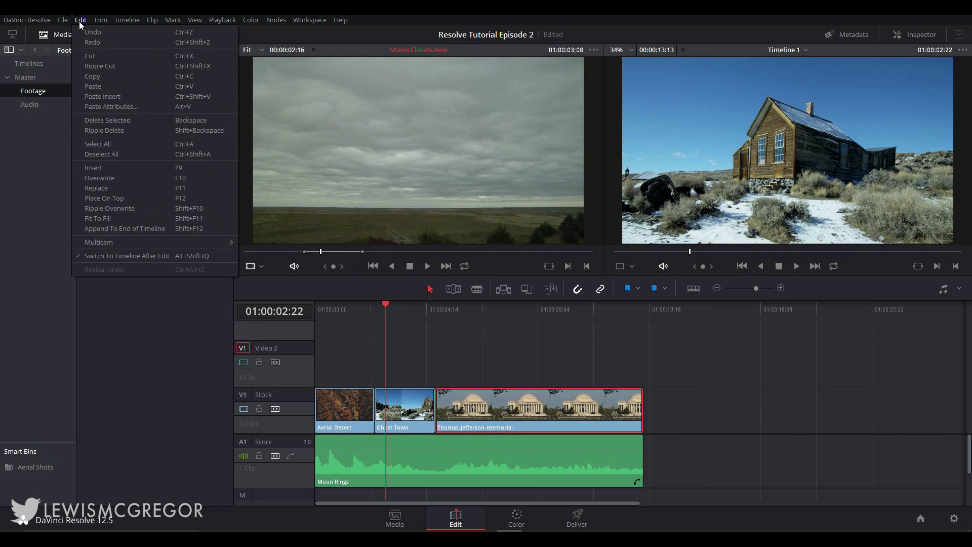
click(108, 168)
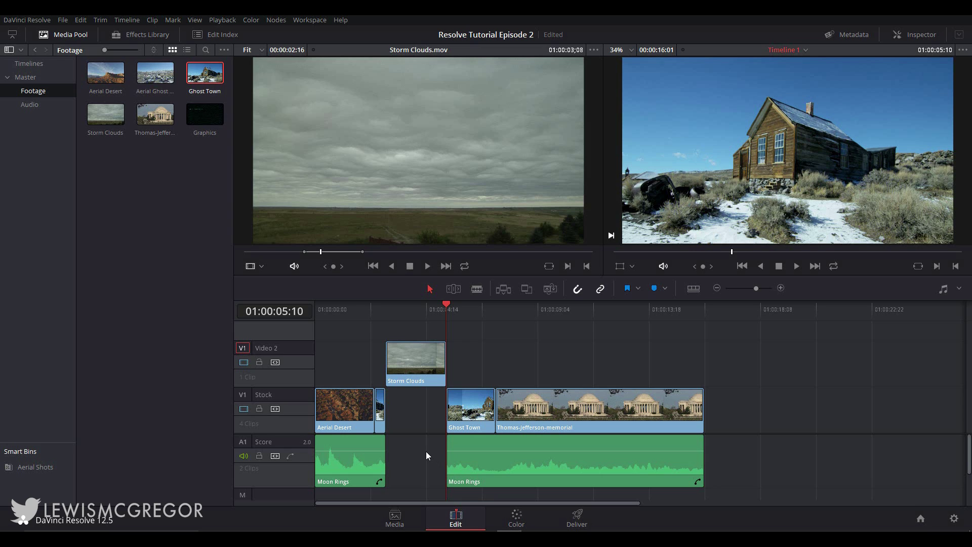
click(242, 395)
click(406, 367)
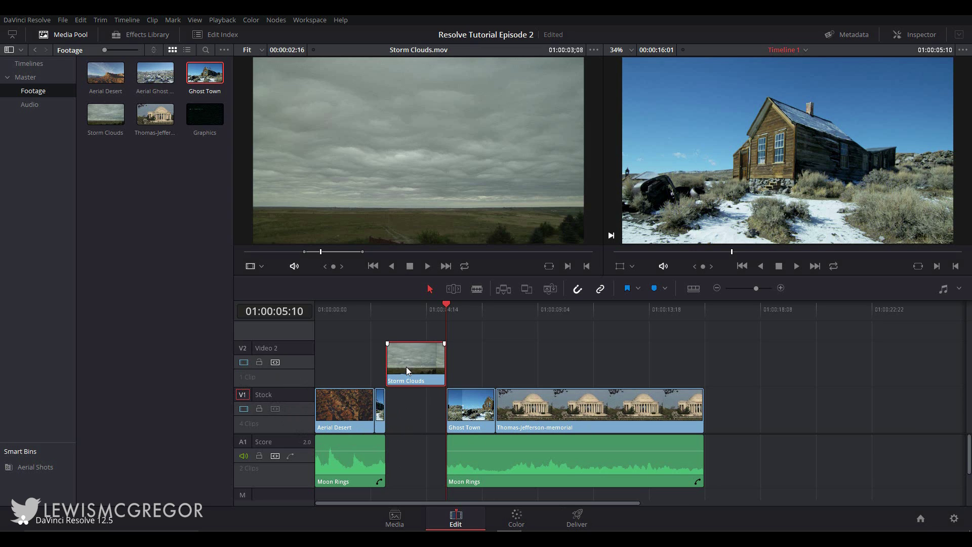
- Remove Storm Clouds from Video 2, shift Ghost Town and Jefferson left, and park the playhead on Jefferson
key(ctrl+z)
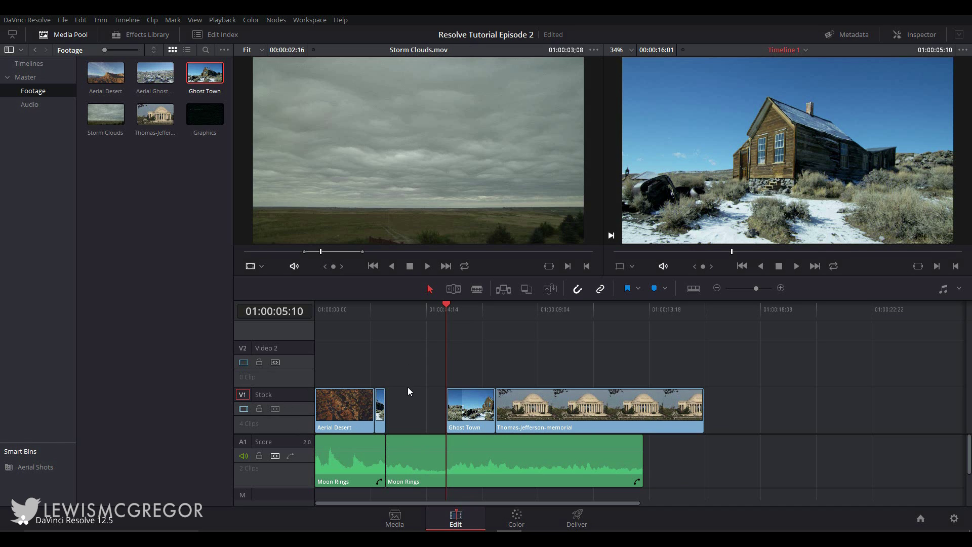
drag(420, 398, 499, 415)
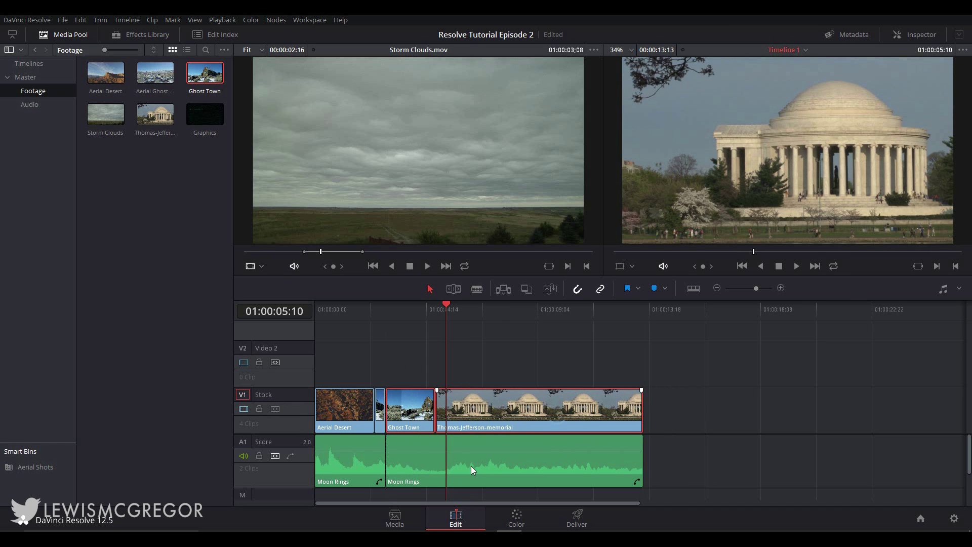
drag(404, 316, 400, 320)
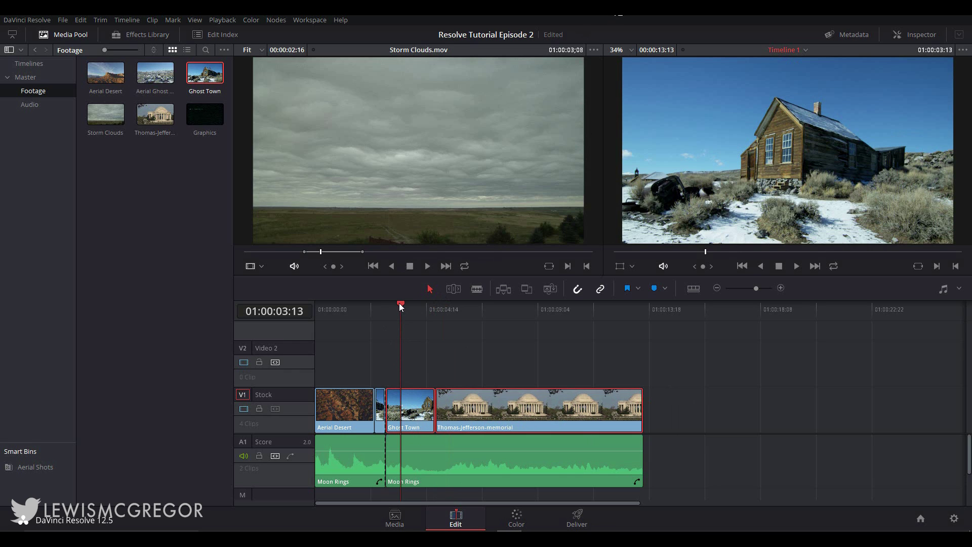
drag(400, 310, 430, 313)
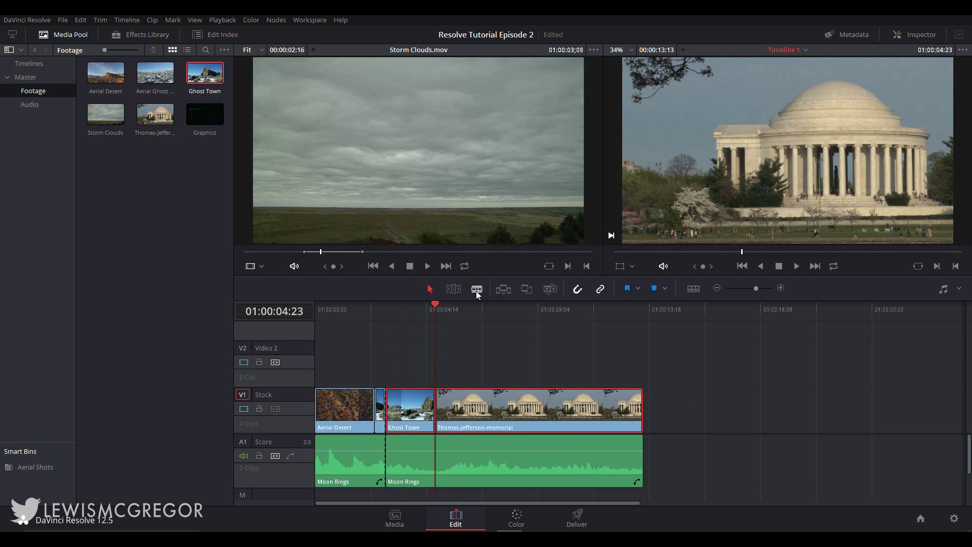
- Slip the Jefferson clip's content in Trim mode, then replace it with Storm Clouds
key(t)
mouse_move(505, 408)
mouse_down()
mouse_move(435, 397)
mouse_move(446, 408)
mouse_move(499, 411)
mouse_up()
click(429, 289)
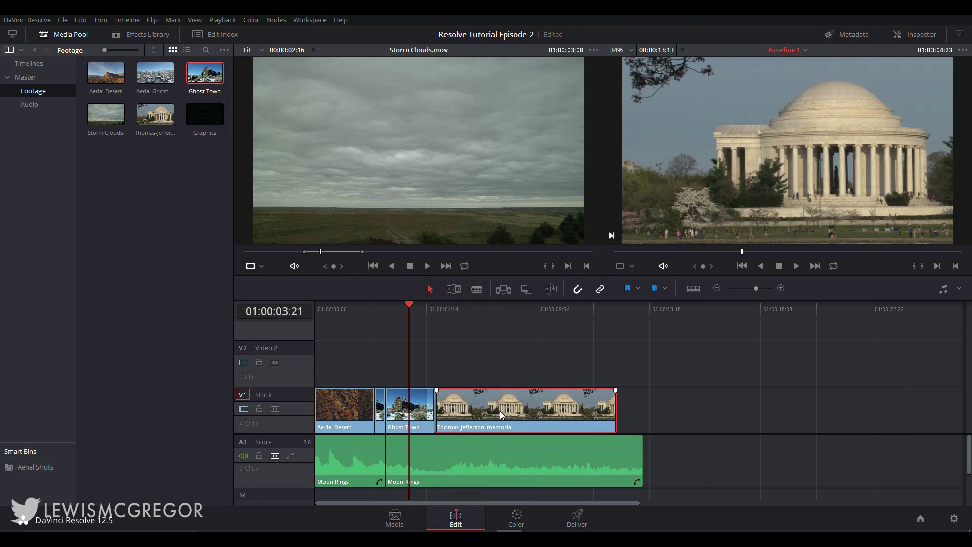
click(644, 450)
click(526, 288)
click(550, 288)
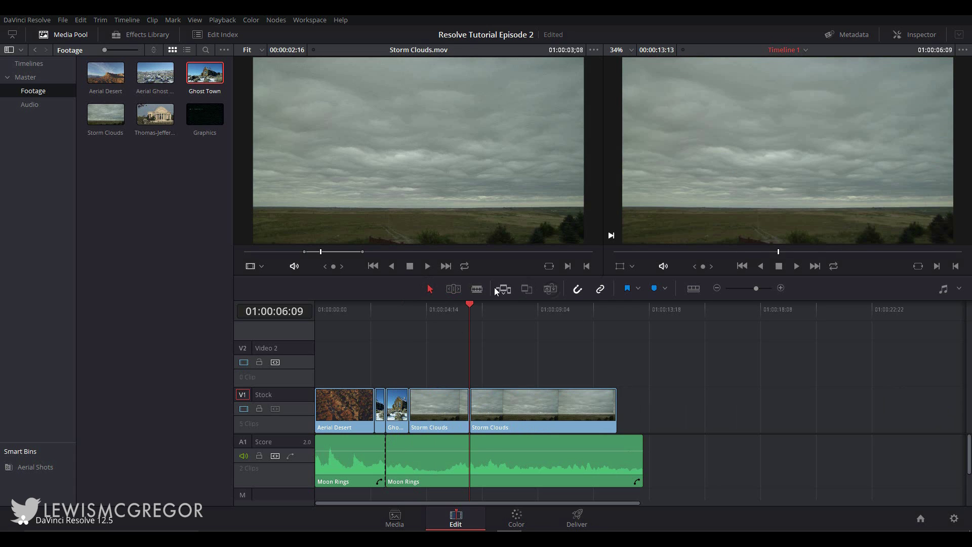
- Blade-cut the Storm Clouds clip at five points, then undo the cuts
click(478, 289)
click(513, 411)
click(547, 410)
click(573, 411)
click(487, 411)
click(430, 412)
key(ctrl+z)
key(ctrl+z)
key(ctrl+z)
key(ctrl+z)
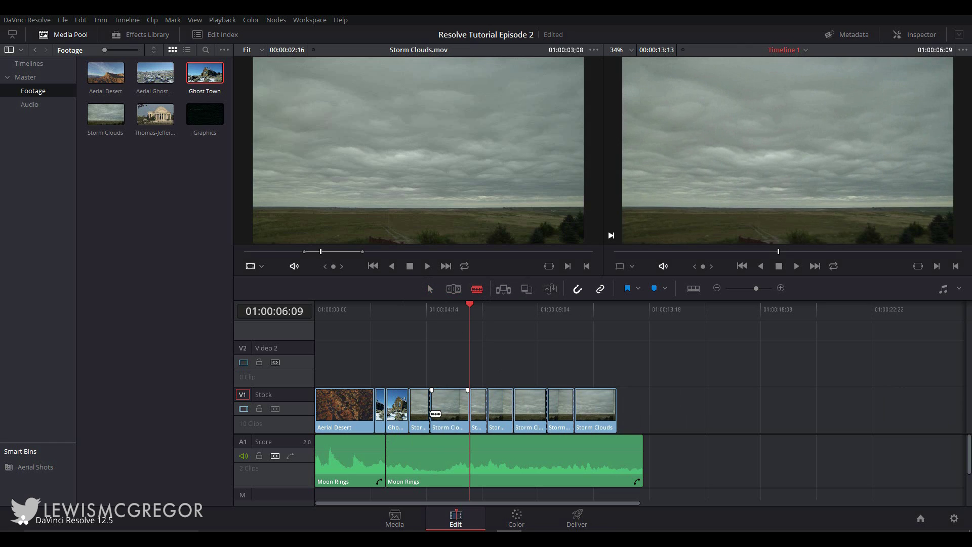
key(ctrl+z)
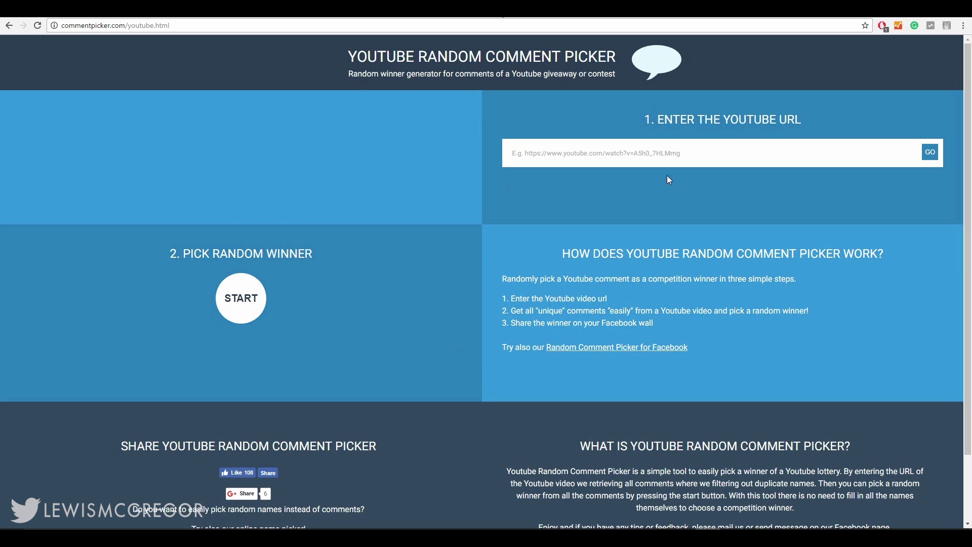
- Paste the YouTube video link, load its 106 unique commenters, and draw a random winner
right_click(717, 152)
click(750, 213)
click(930, 152)
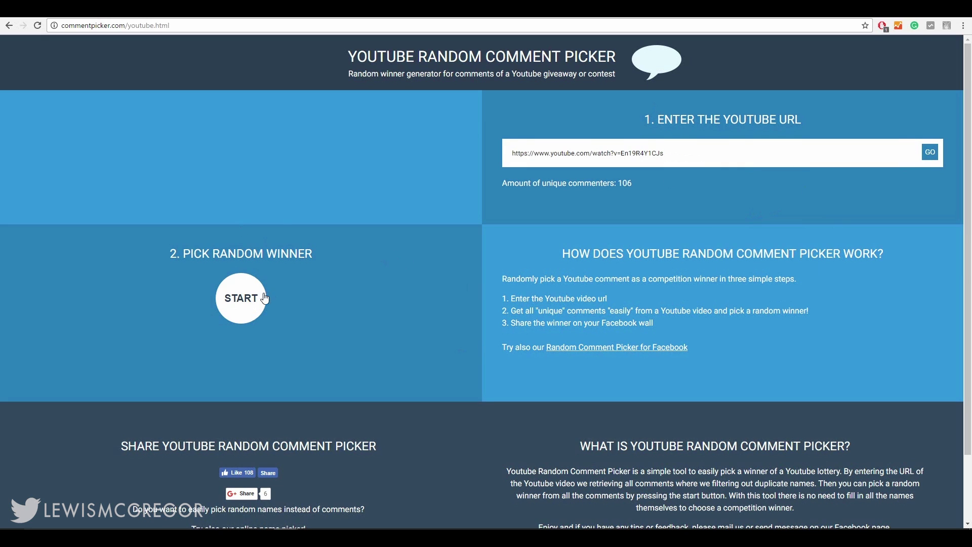
click(253, 299)
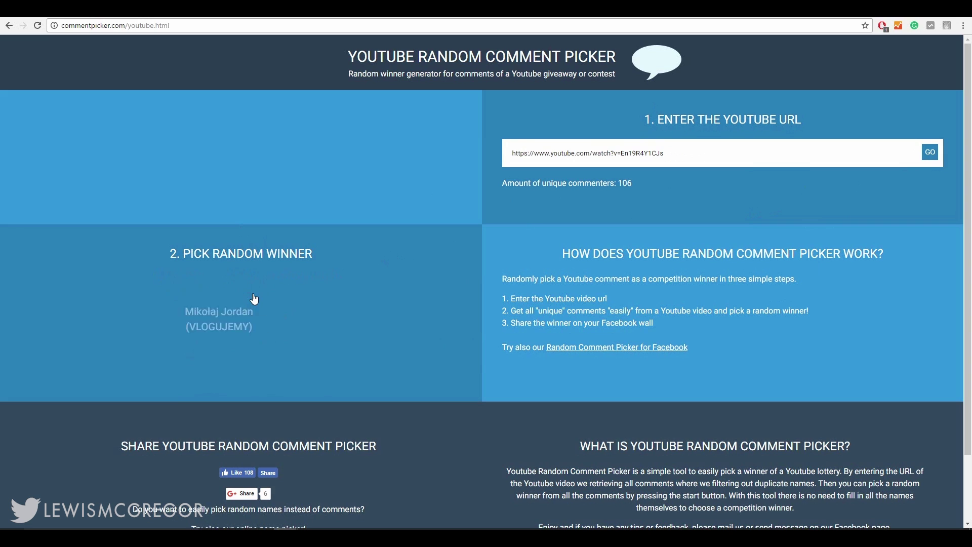